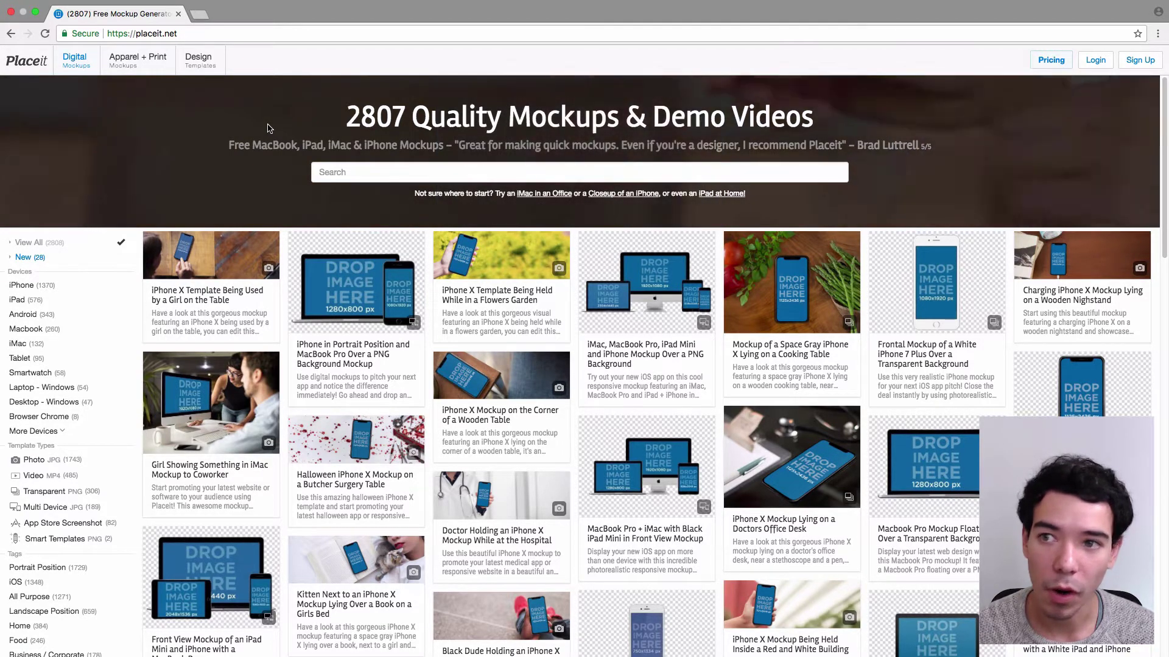
Start the Online Banner Maker's title, description and button template and select the COMPANY NAME field
{"action": "mouse_move", "coordinate": [204, 63]}
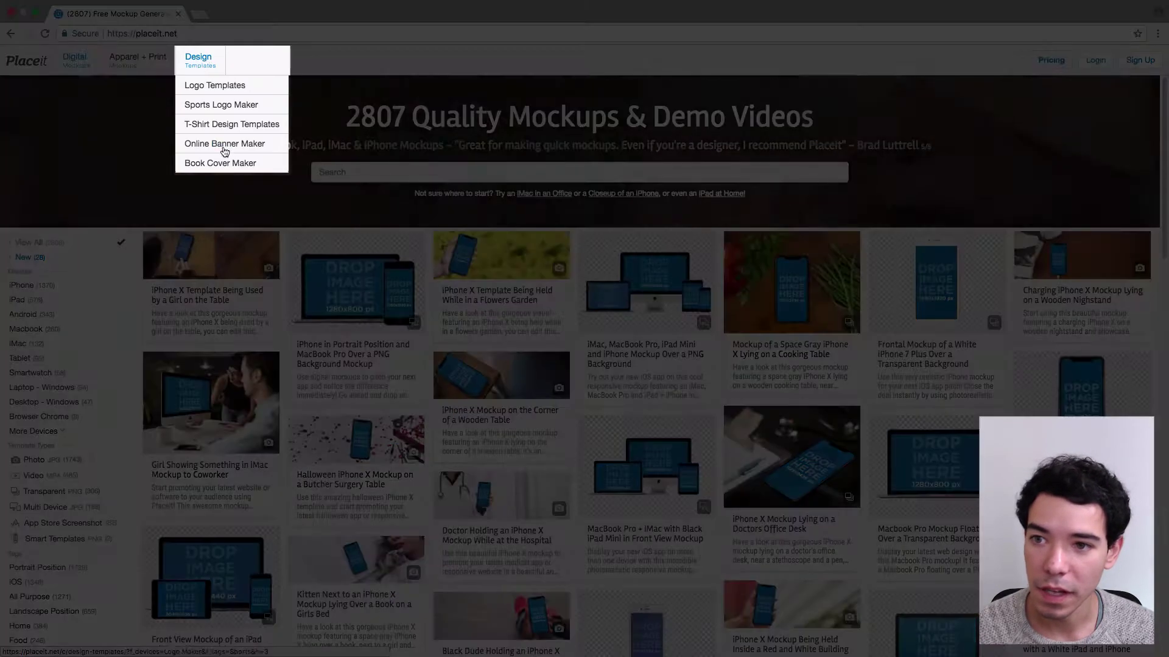
{"action": "left_click", "coordinate": [228, 151]}
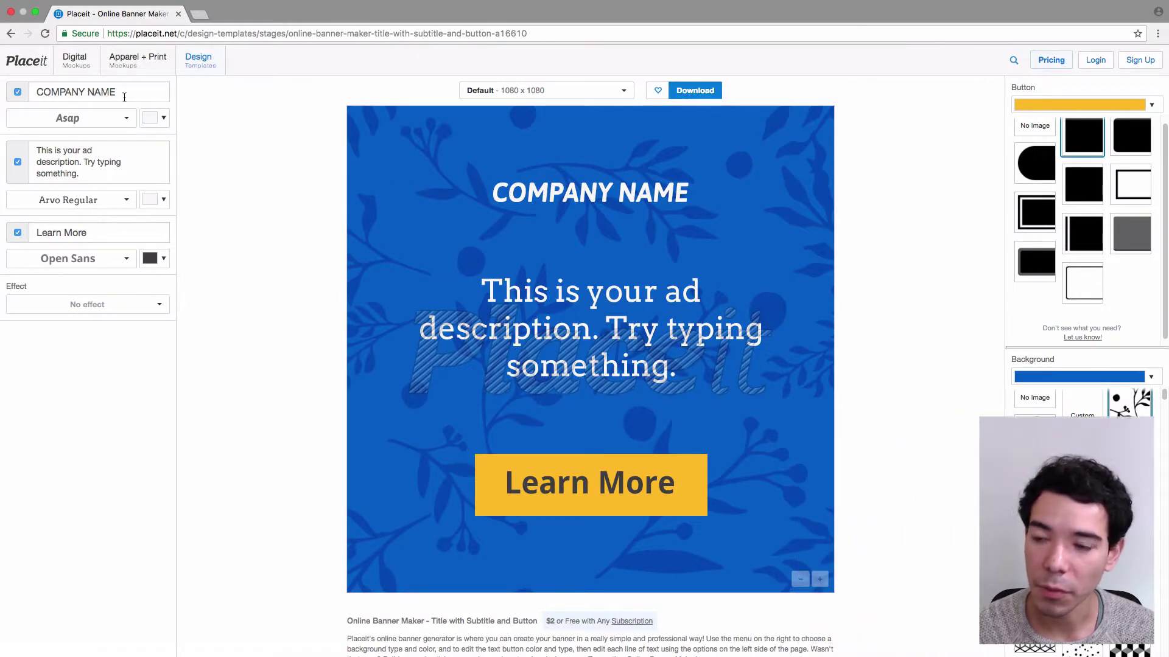
{"action": "left_click", "coordinate": [153, 95]}
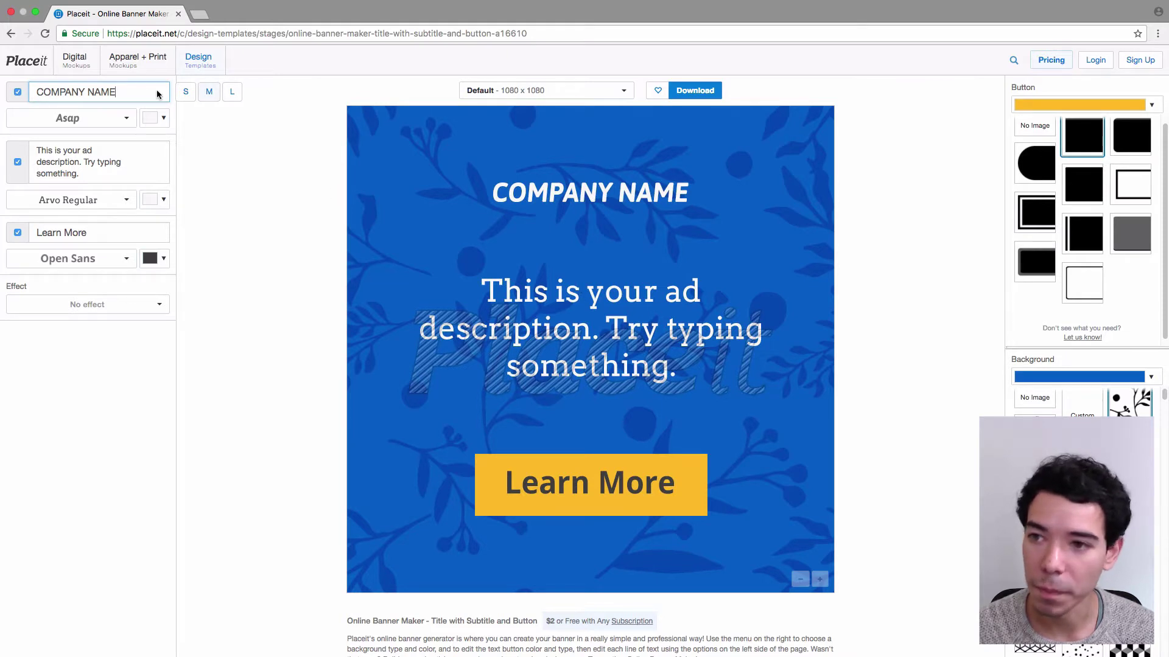
Replace the COMPANY NAME title with BREAKFAST SPECIAL and set it to medium size
{"action": "left_click_drag", "start_coordinate": [145, 92], "coordinate": [1, 81]}
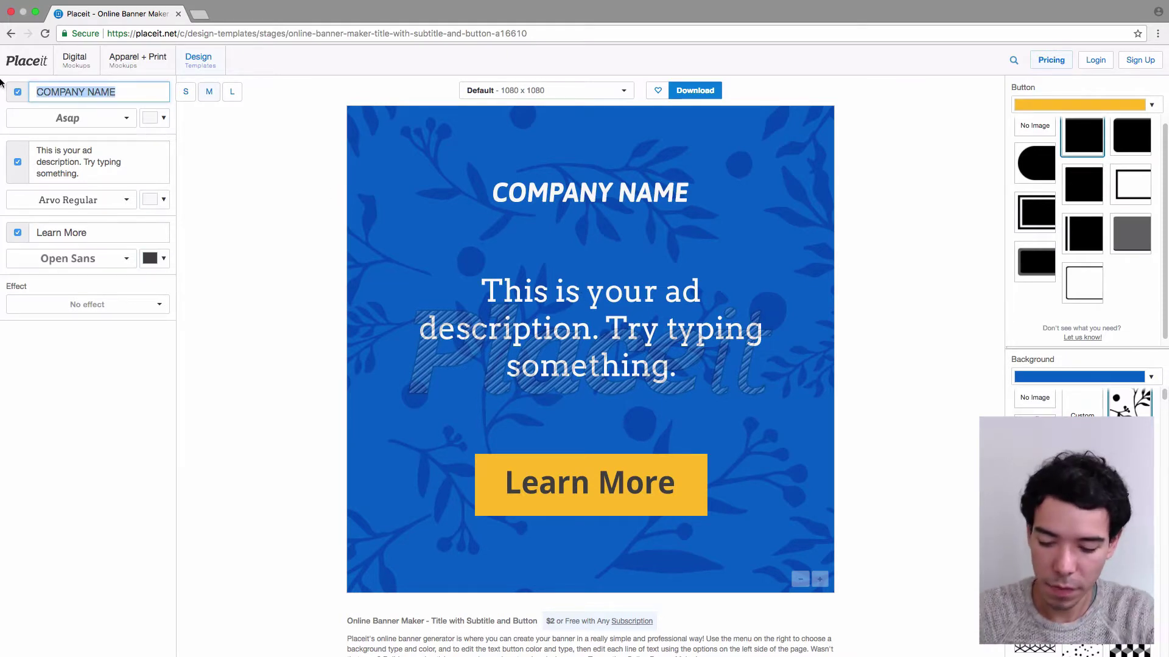
{"action": "key", "text": "BackSpace"}
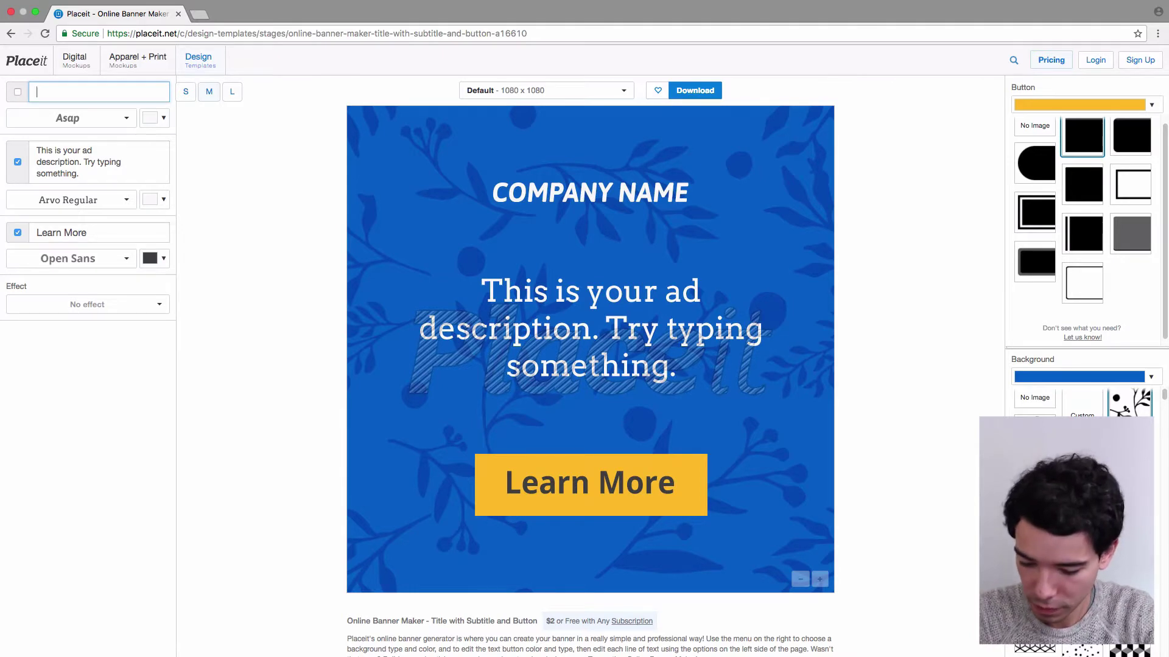
{"action": "type", "text": "BREA"}
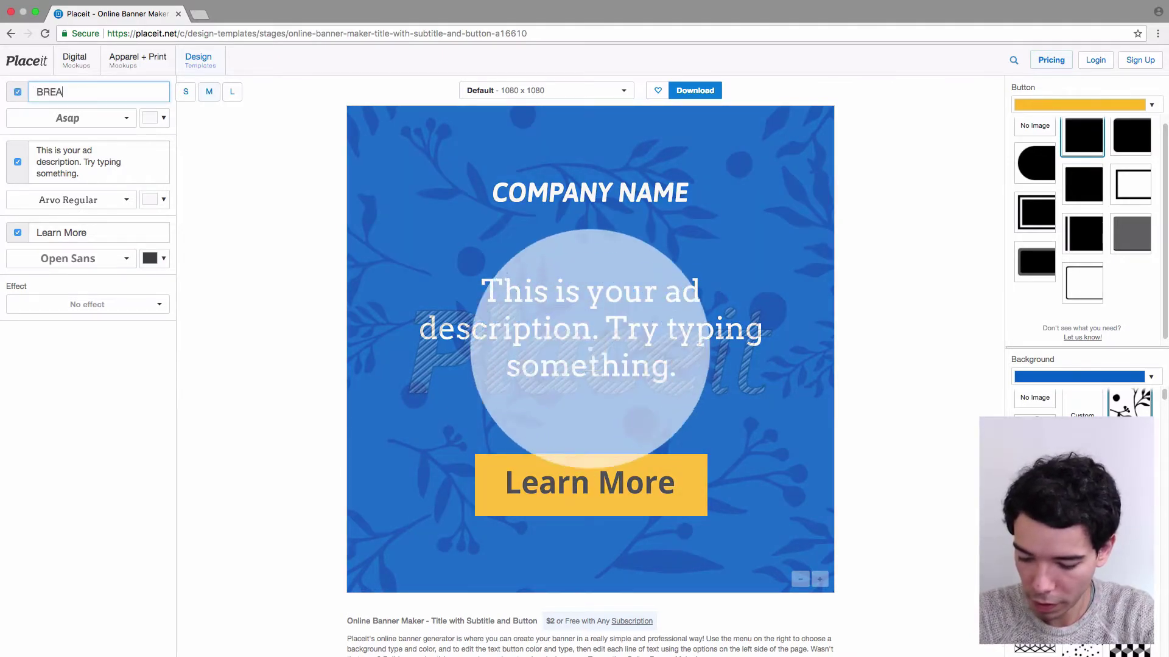
{"action": "type", "text": "KFAST SPECIAL"}
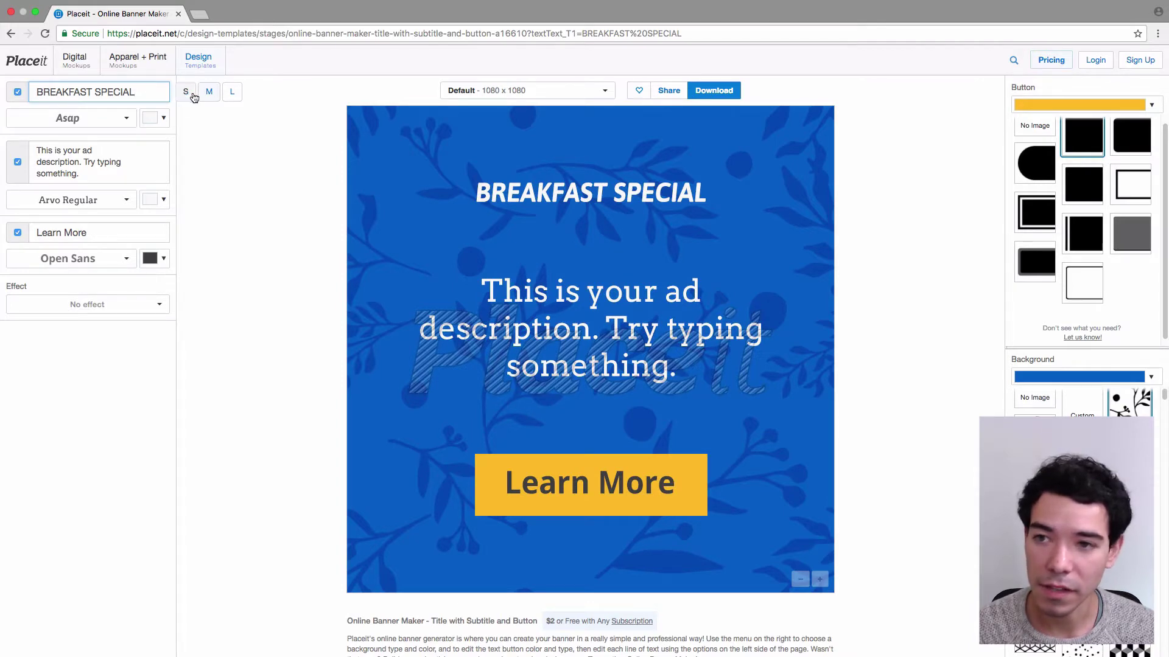
{"action": "left_click", "coordinate": [232, 93]}
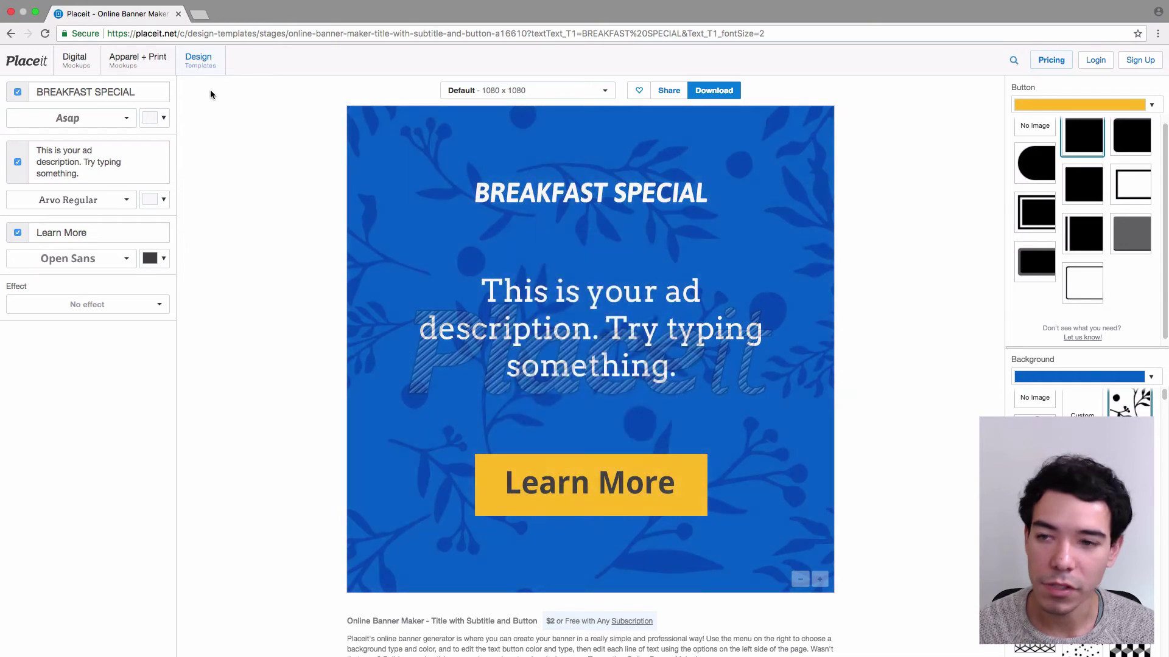
{"action": "left_click", "coordinate": [168, 96]}
{"action": "left_click", "coordinate": [209, 94]}
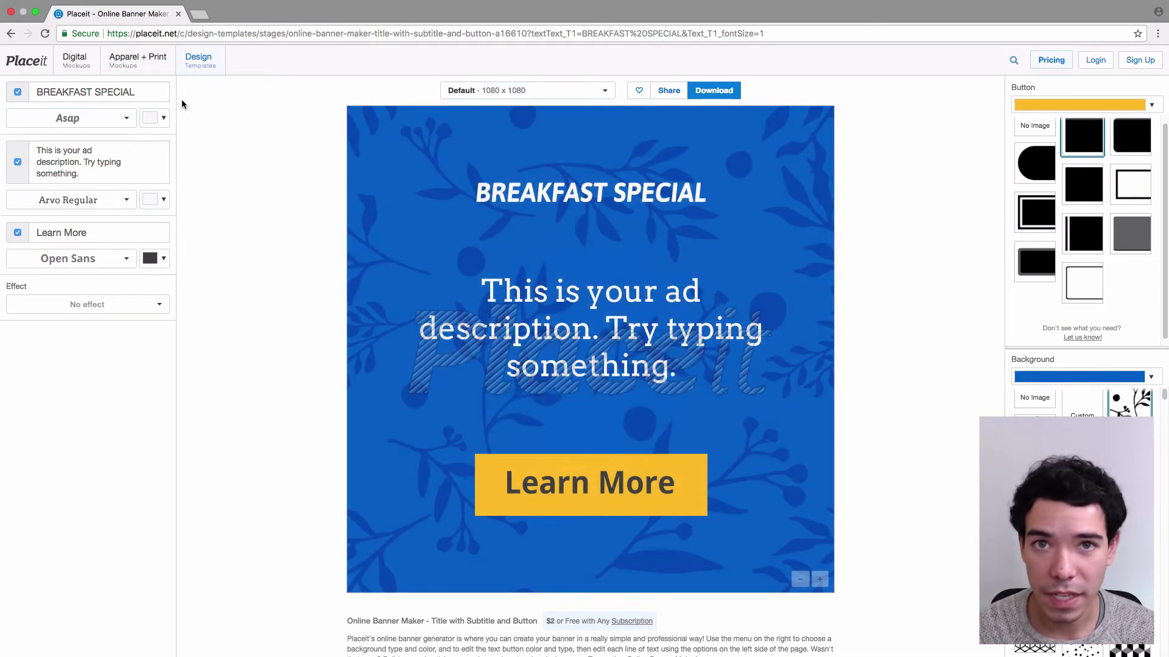
Change the BREAKFAST SPECIAL title font from Asap to Bree Serif
{"action": "left_click", "coordinate": [109, 120]}
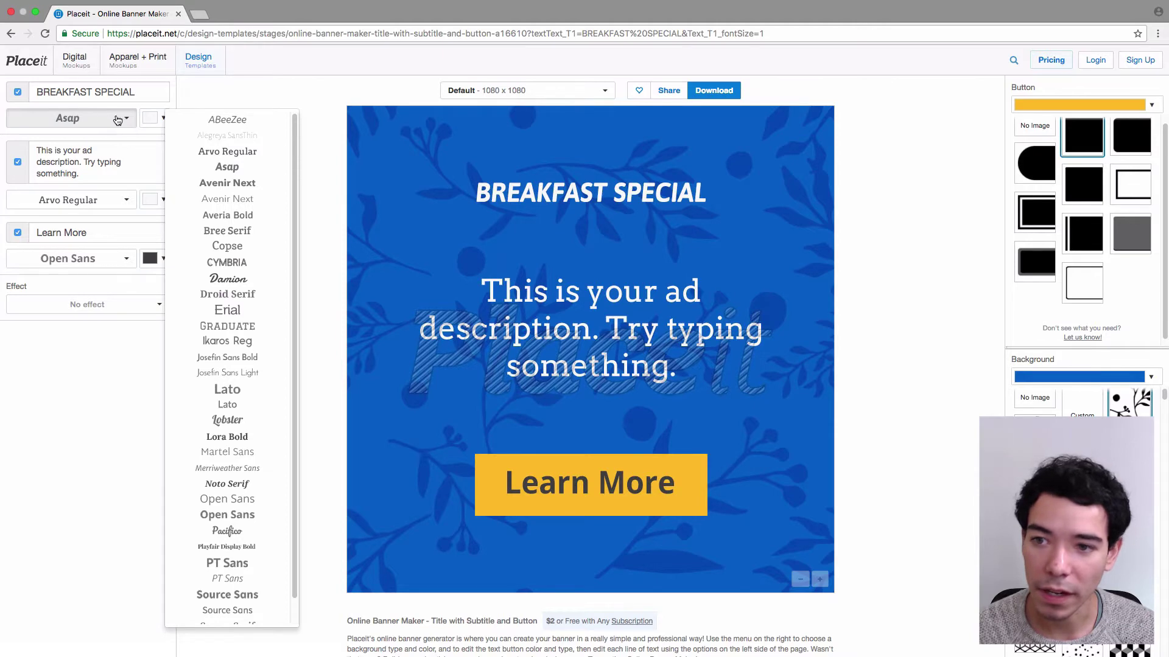
{"action": "scroll", "coordinate": [224, 255], "scroll_direction": "down", "scroll_amount": 1}
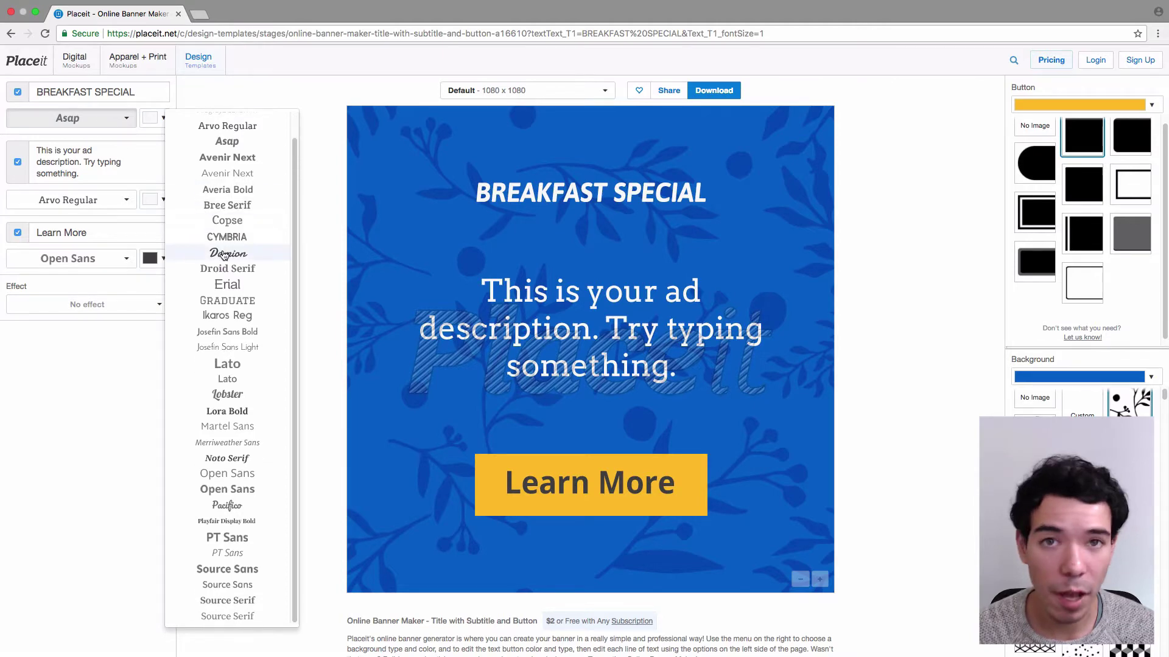
{"action": "left_click", "coordinate": [258, 210]}
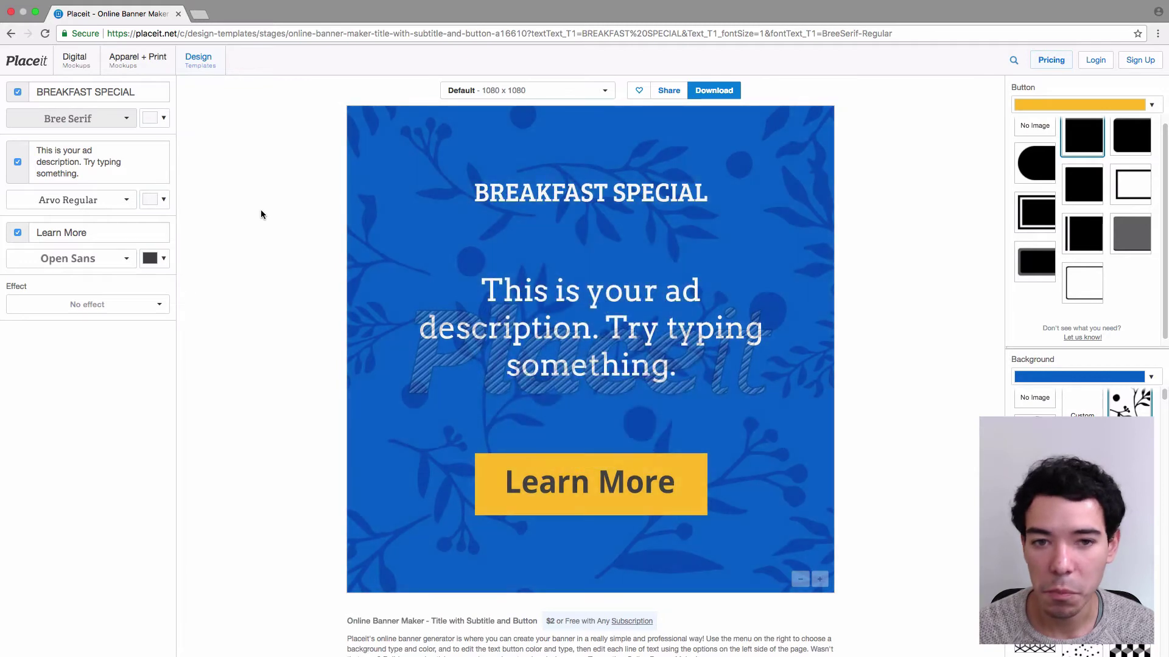
{"action": "left_click", "coordinate": [125, 122]}
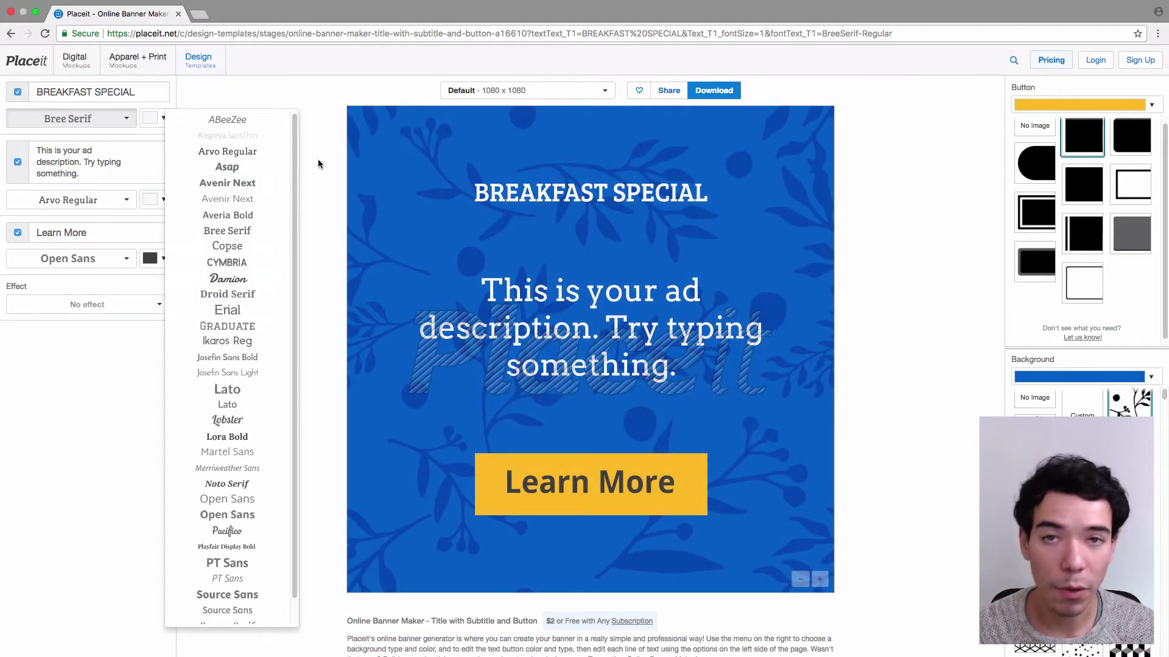
{"action": "left_click", "coordinate": [309, 138]}
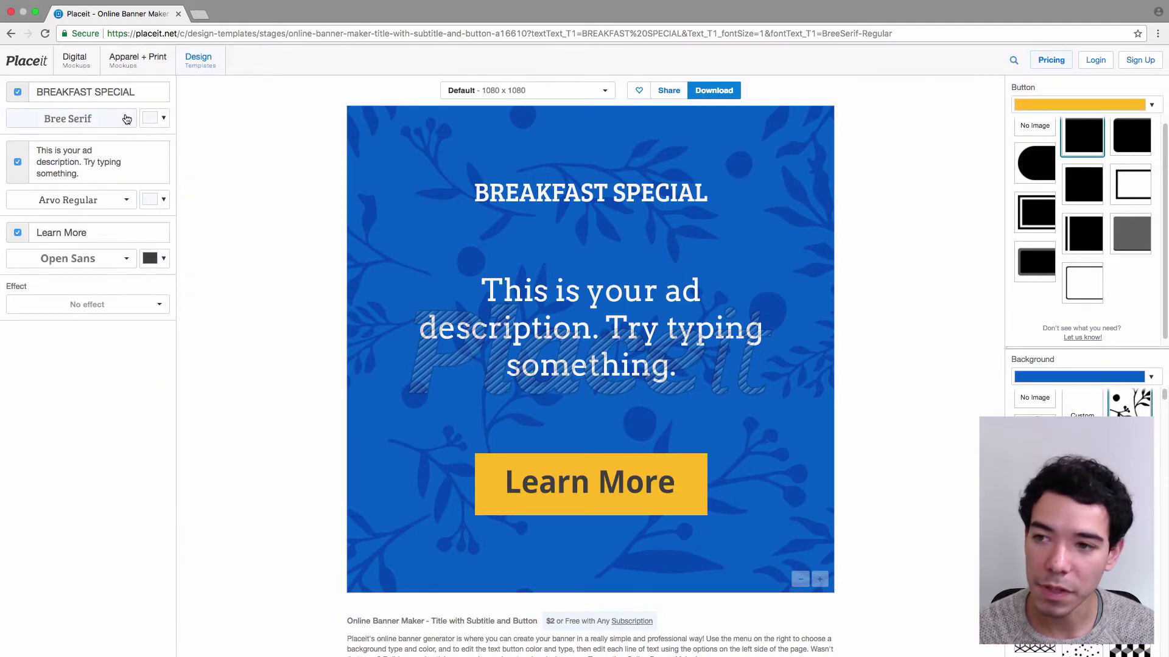
After trying light blue and green shades, make the headline colour white (#ffffff)
{"action": "left_click", "coordinate": [158, 122]}
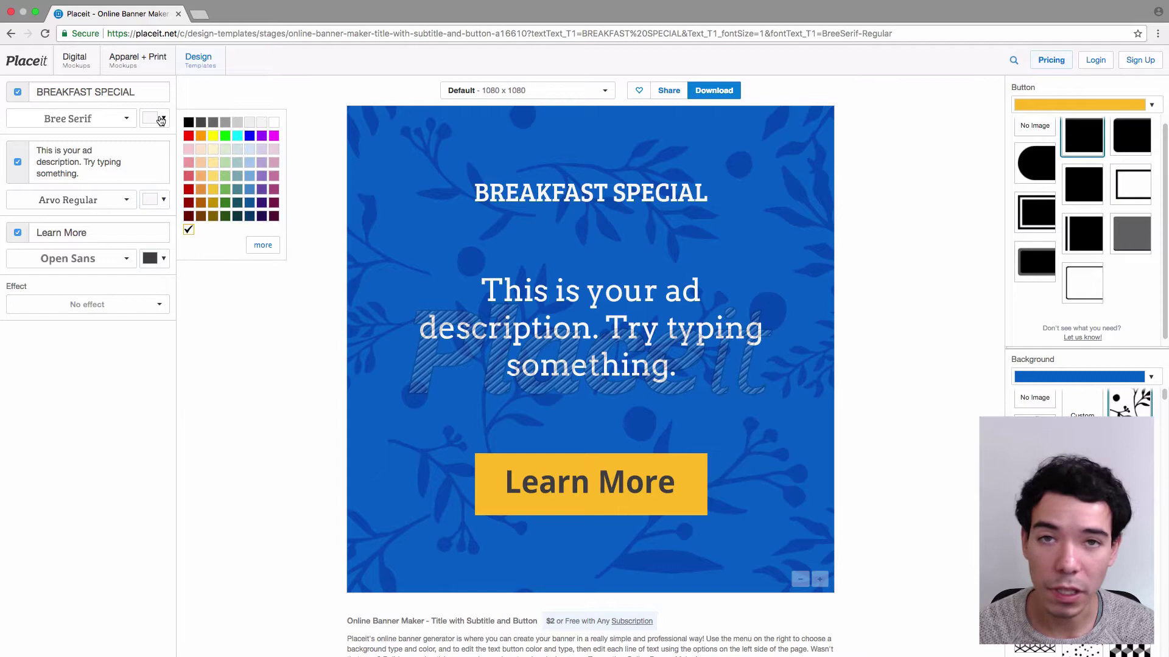
{"action": "left_click", "coordinate": [249, 162]}
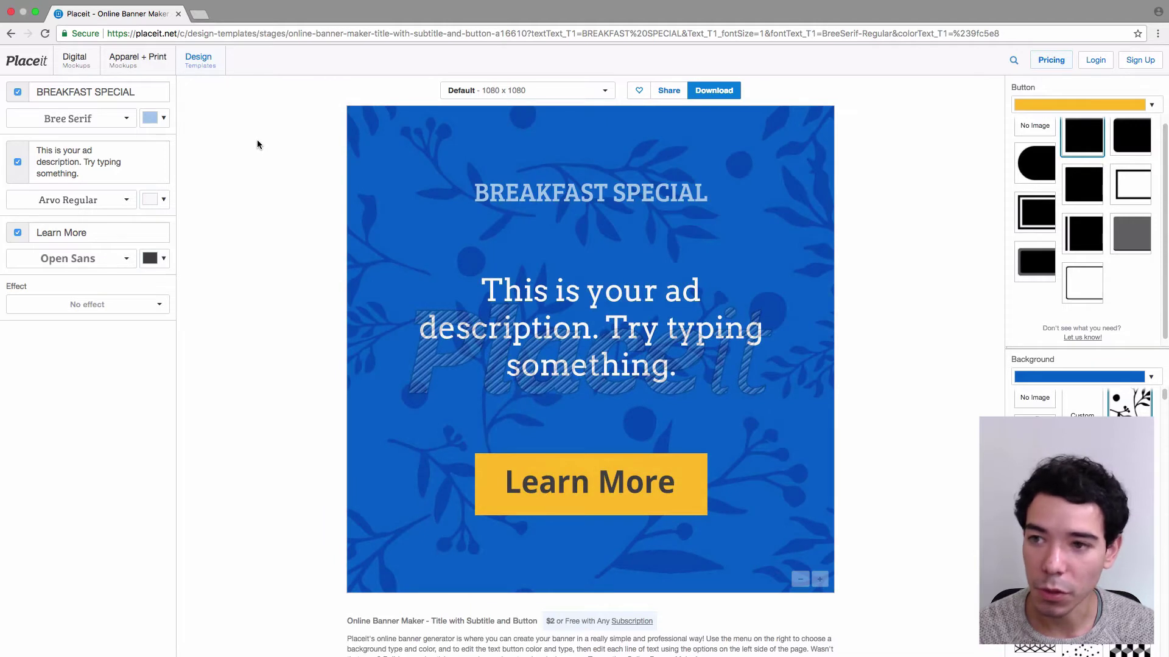
{"action": "left_click", "coordinate": [161, 120]}
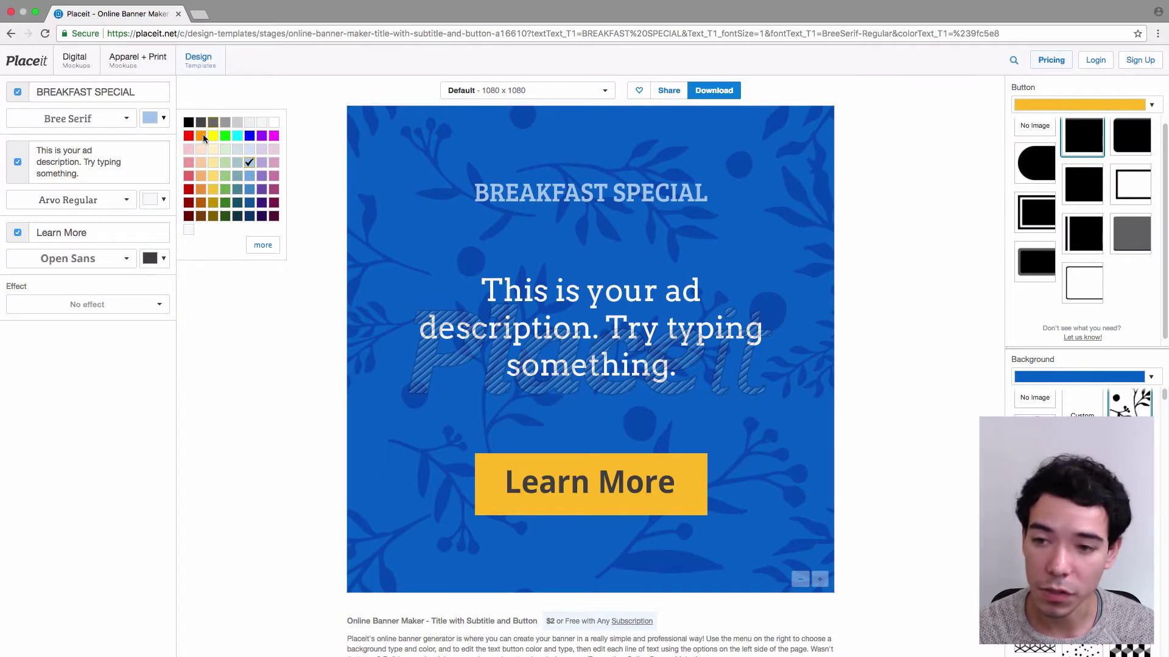
{"action": "left_click", "coordinate": [260, 241]}
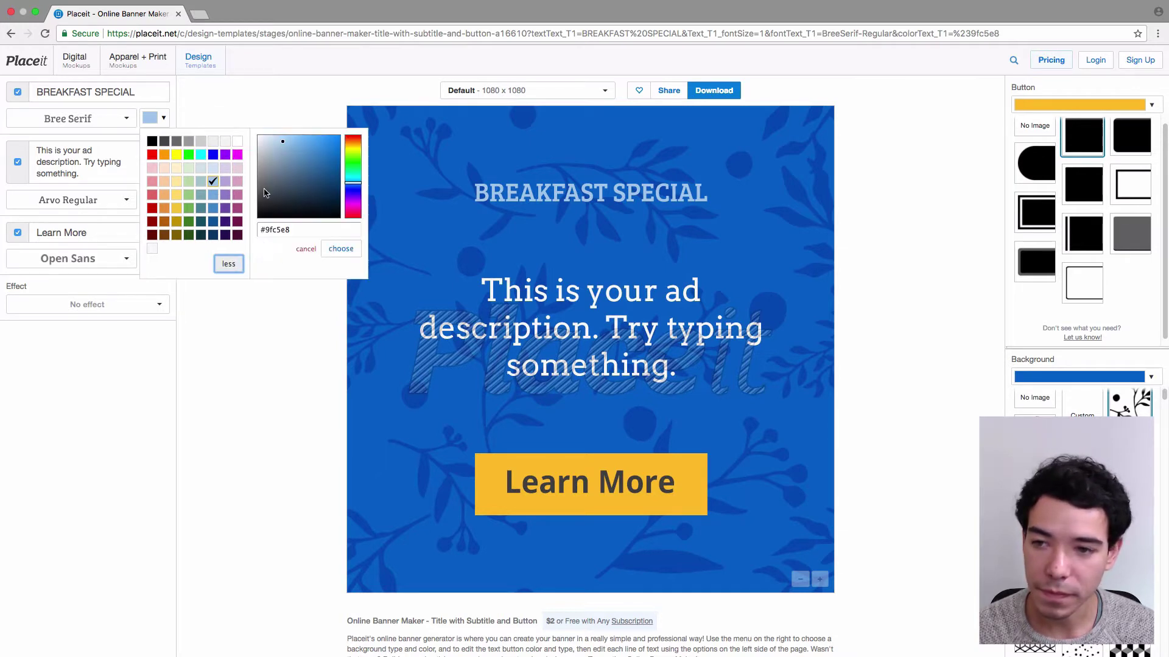
{"action": "left_click", "coordinate": [353, 173]}
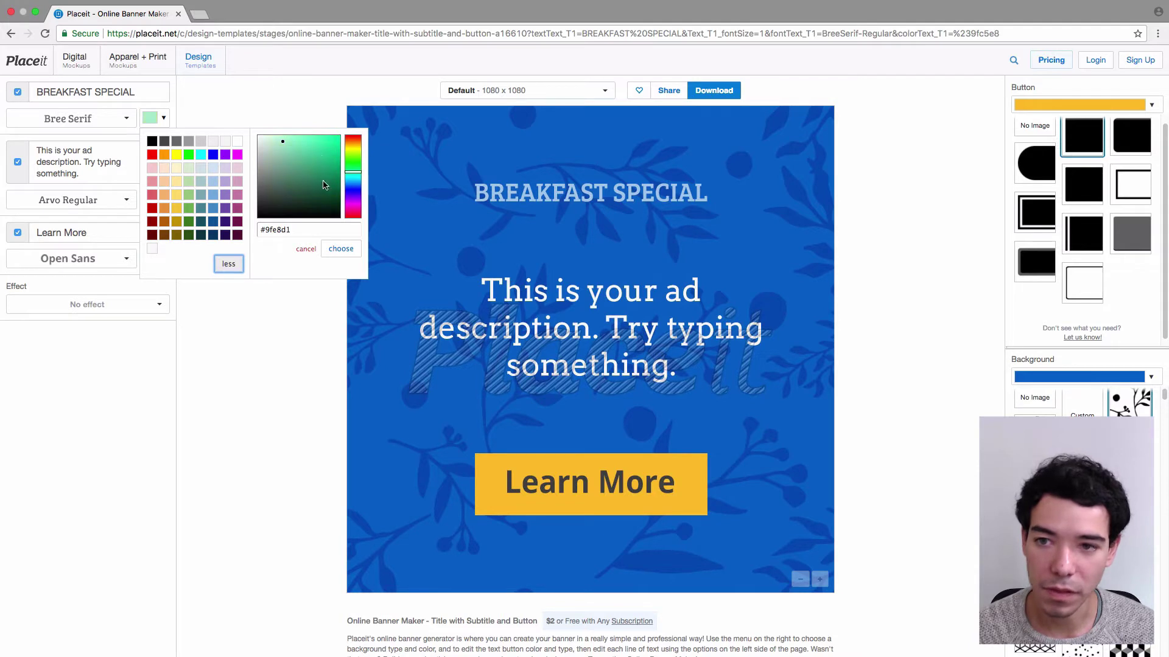
{"action": "mouse_move", "coordinate": [333, 146]}
{"action": "left_mouse_down"}
{"action": "mouse_move", "coordinate": [289, 142]}
{"action": "mouse_move", "coordinate": [326, 147]}
{"action": "mouse_move", "coordinate": [330, 169]}
{"action": "mouse_move", "coordinate": [302, 167]}
{"action": "mouse_move", "coordinate": [353, 158]}
{"action": "left_mouse_up"}
{"action": "left_click", "coordinate": [309, 229]}
{"action": "key", "text": "super+a"}
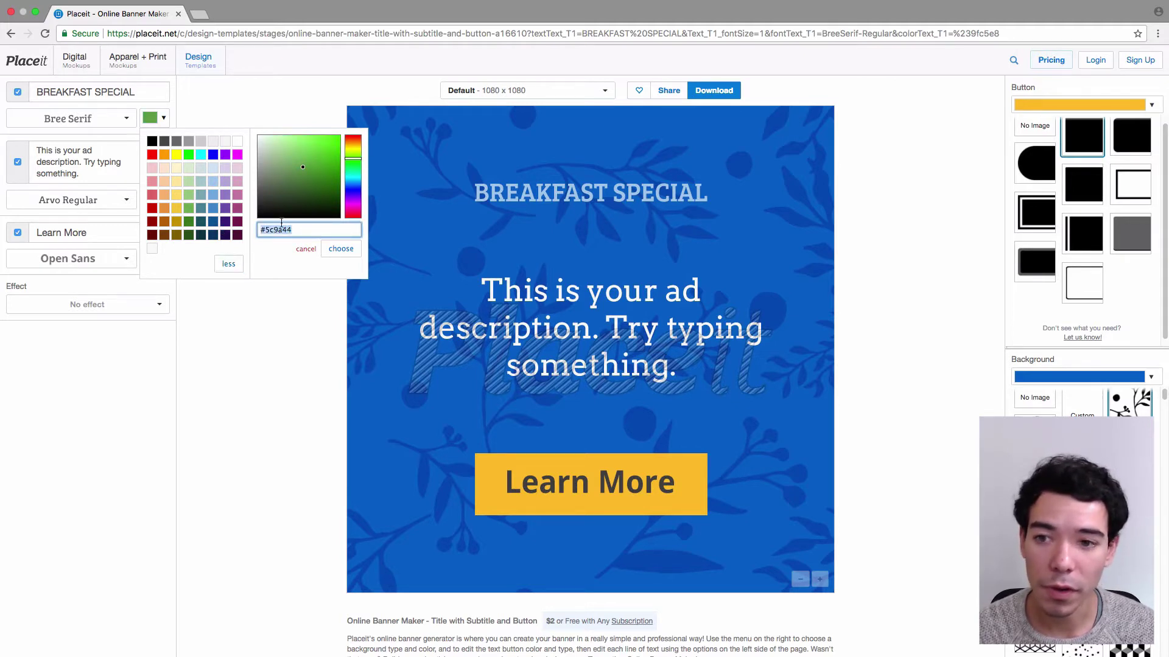
{"action": "left_click", "coordinate": [302, 231]}
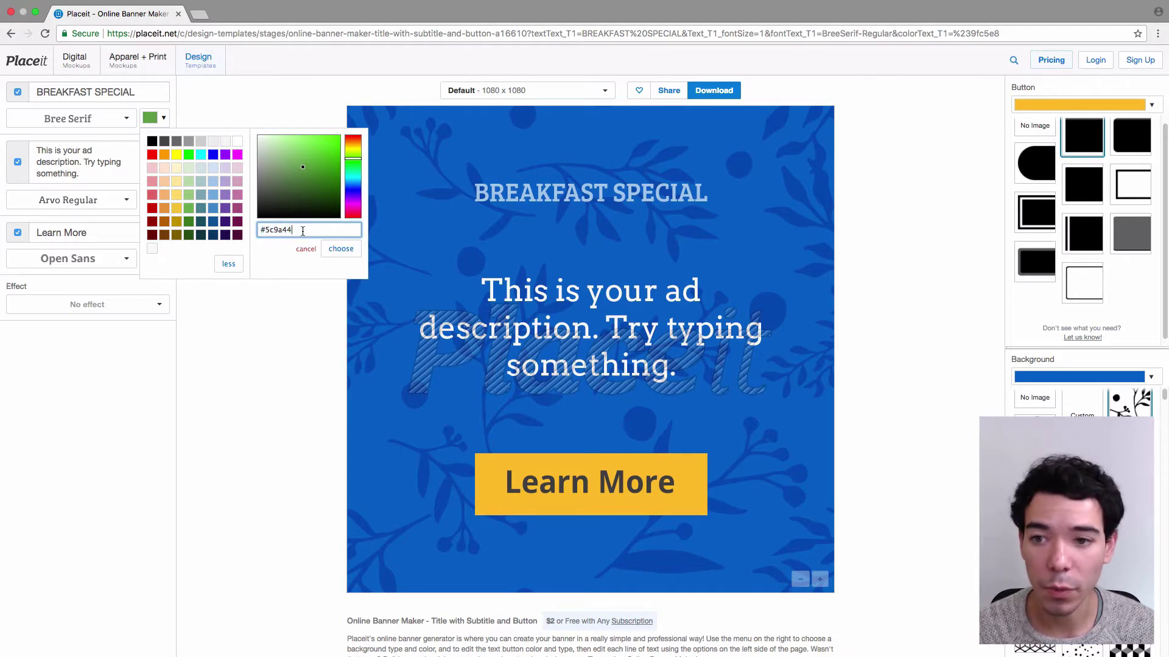
{"action": "key", "text": "super+a"}
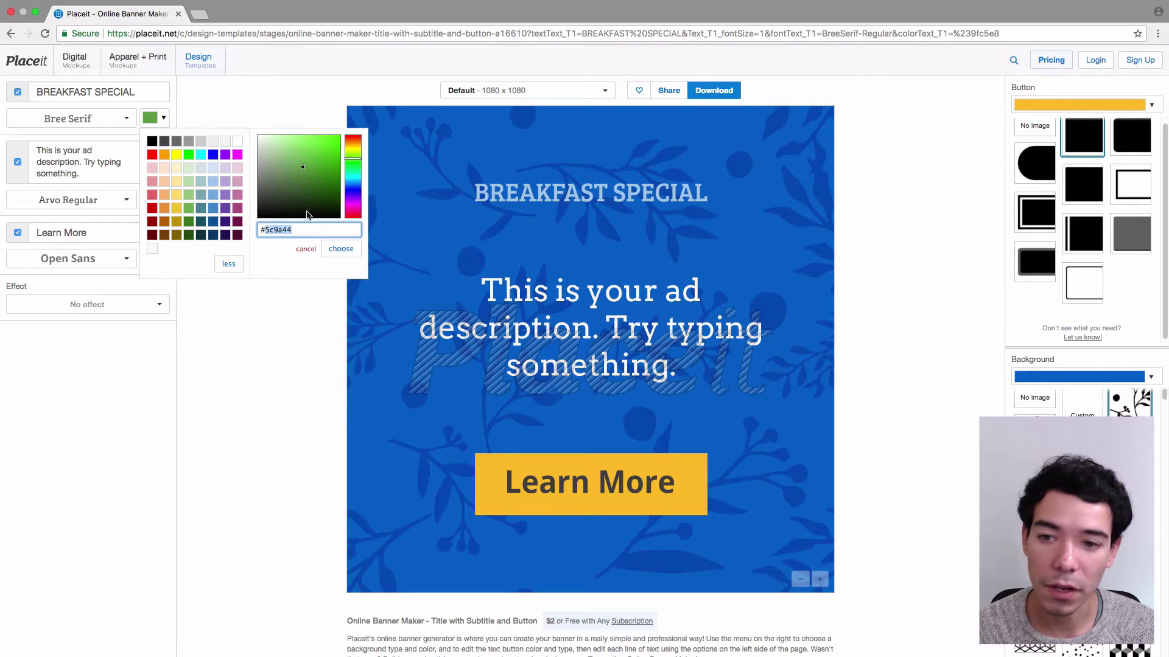
{"action": "left_click", "coordinate": [238, 143]}
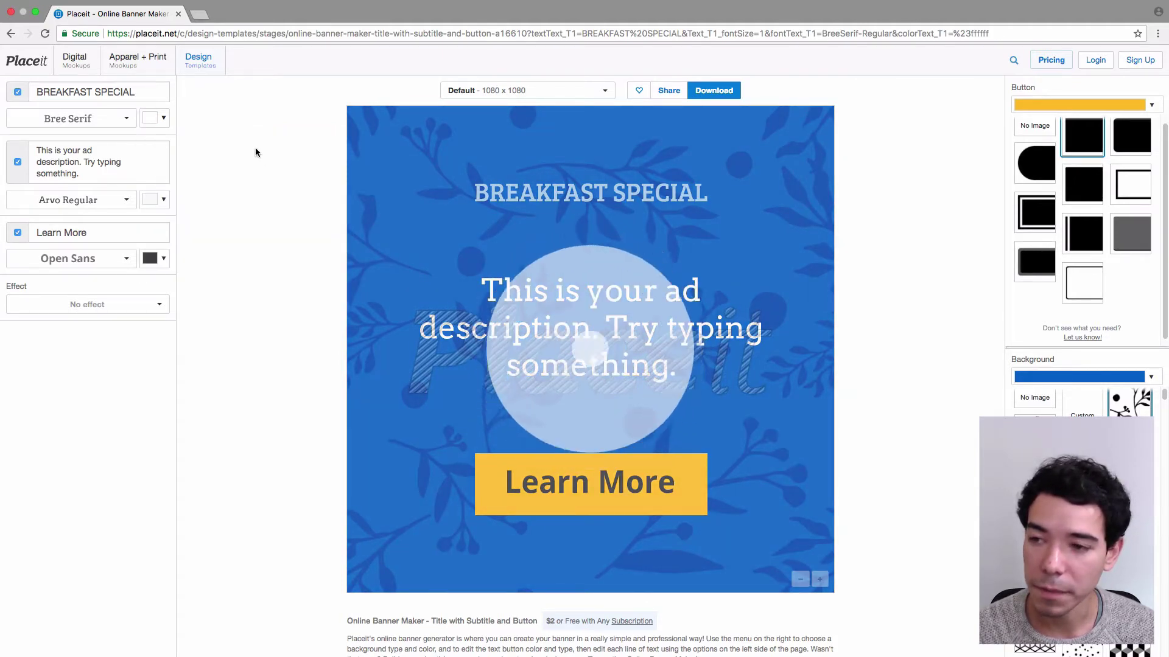
Replace the placeholder description with '30% OFF / ON ALL ORDERS / BEFORE 1PM' on three lines
{"action": "left_click_drag", "start_coordinate": [79, 173], "coordinate": [126, 144]}
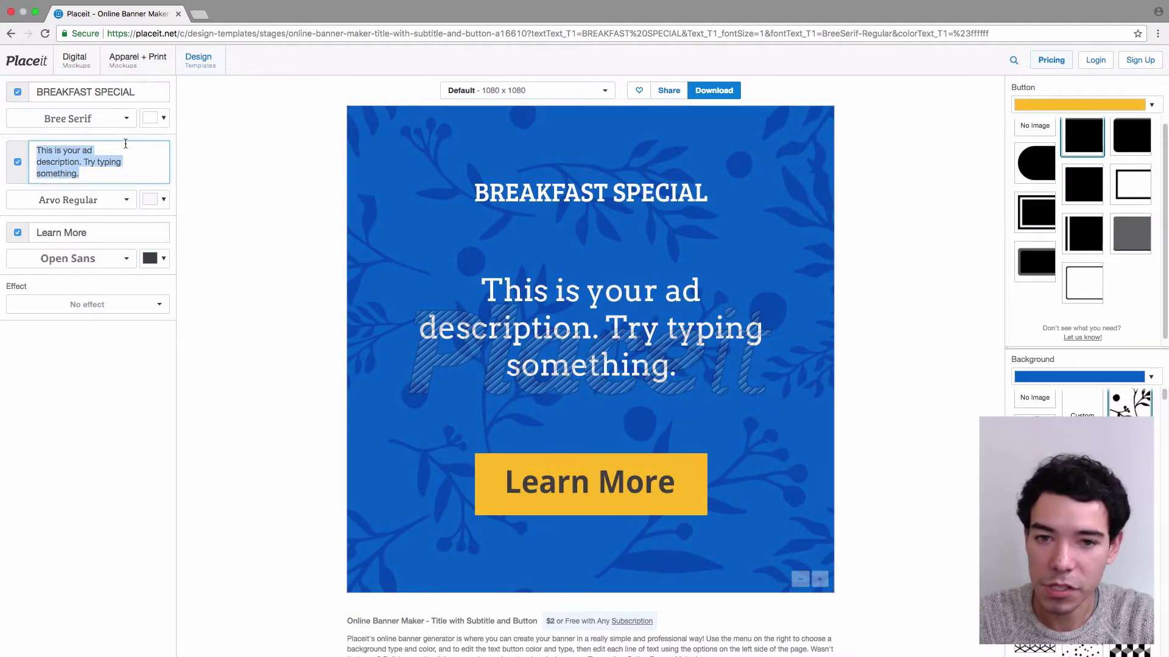
{"action": "key", "text": "BackSpace"}
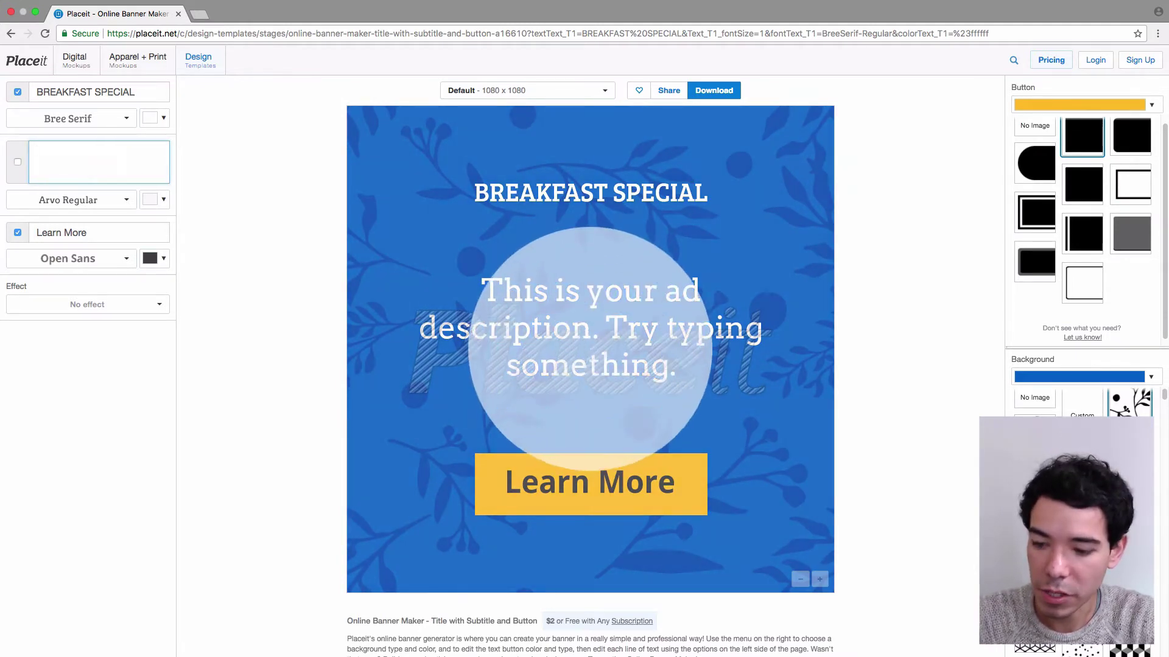
{"action": "type", "text": "30"}
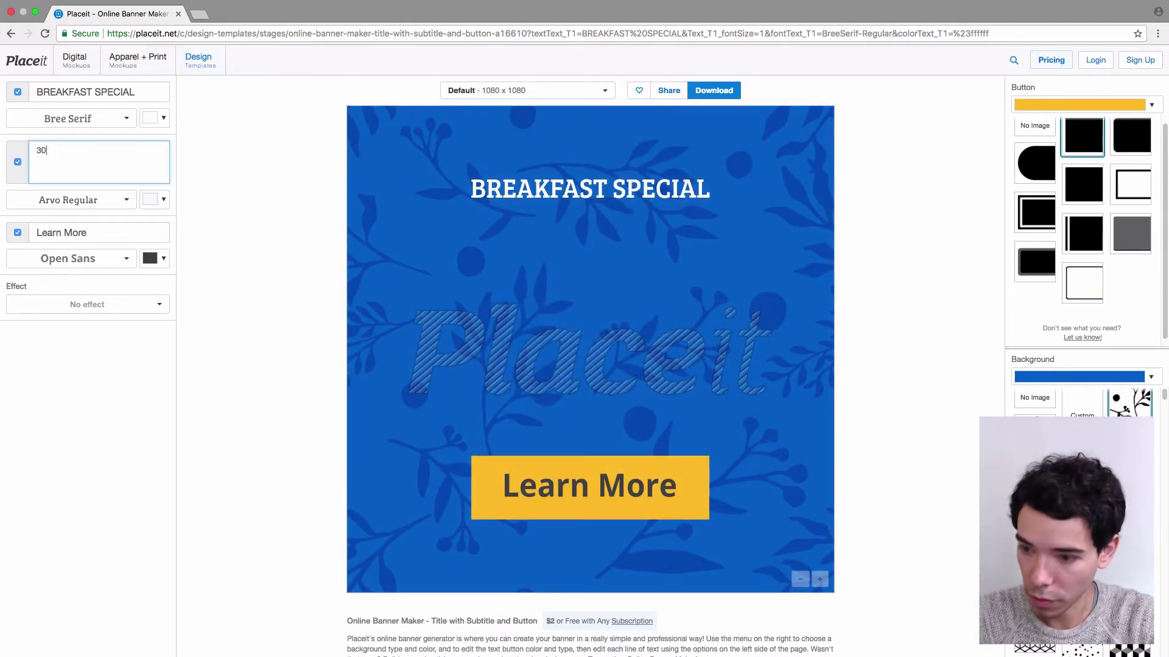
{"action": "type", "text": "%"}
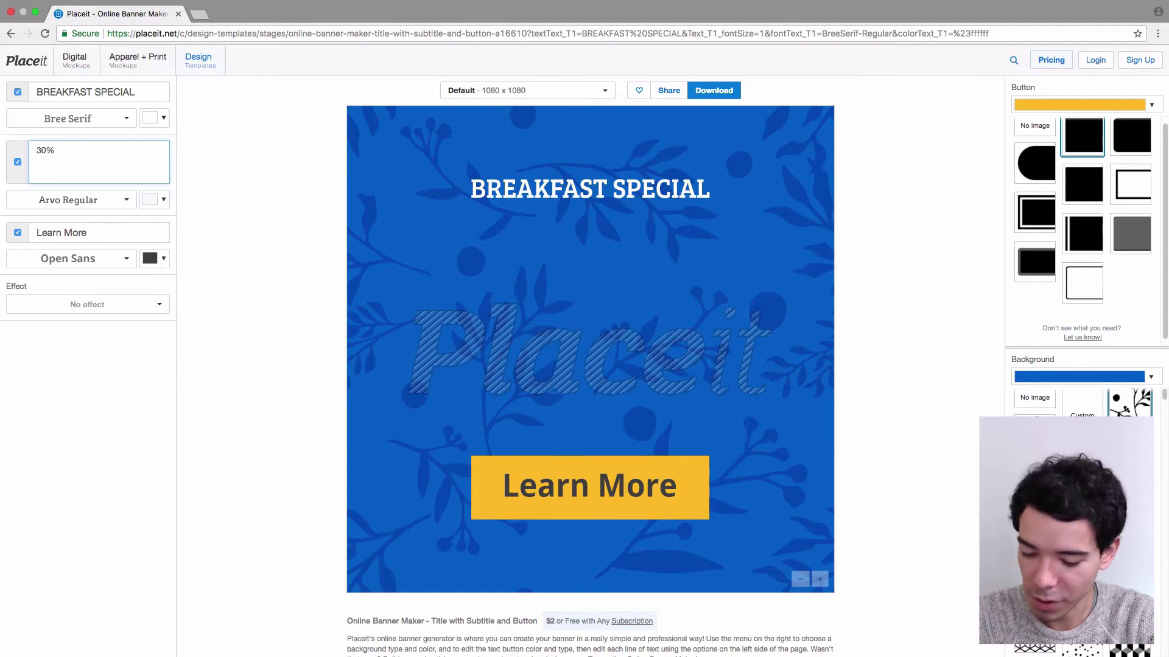
{"action": "type", "text": " OFF "}
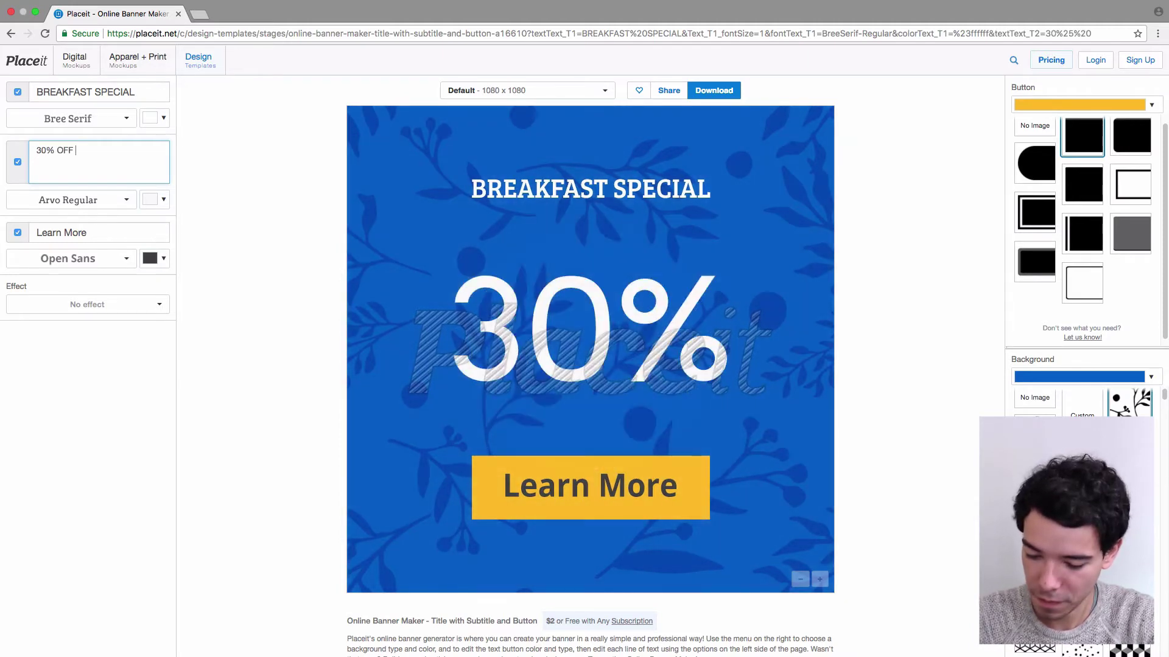
{"action": "type", "text": "ON ALL "}
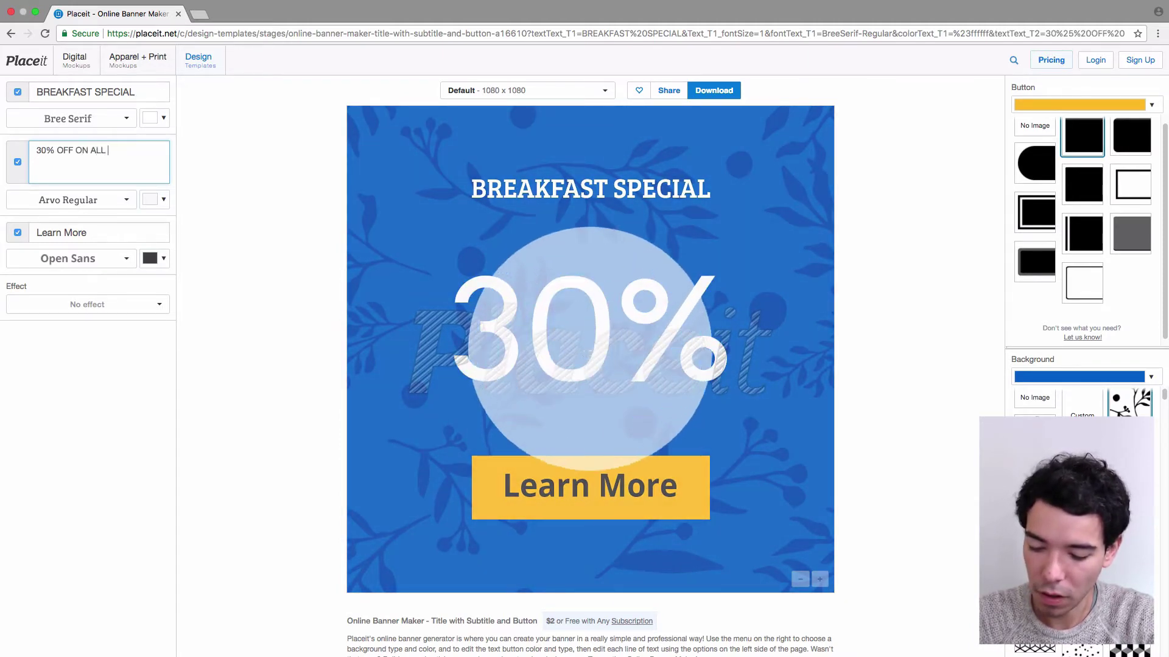
{"action": "type", "text": "ORDER"}
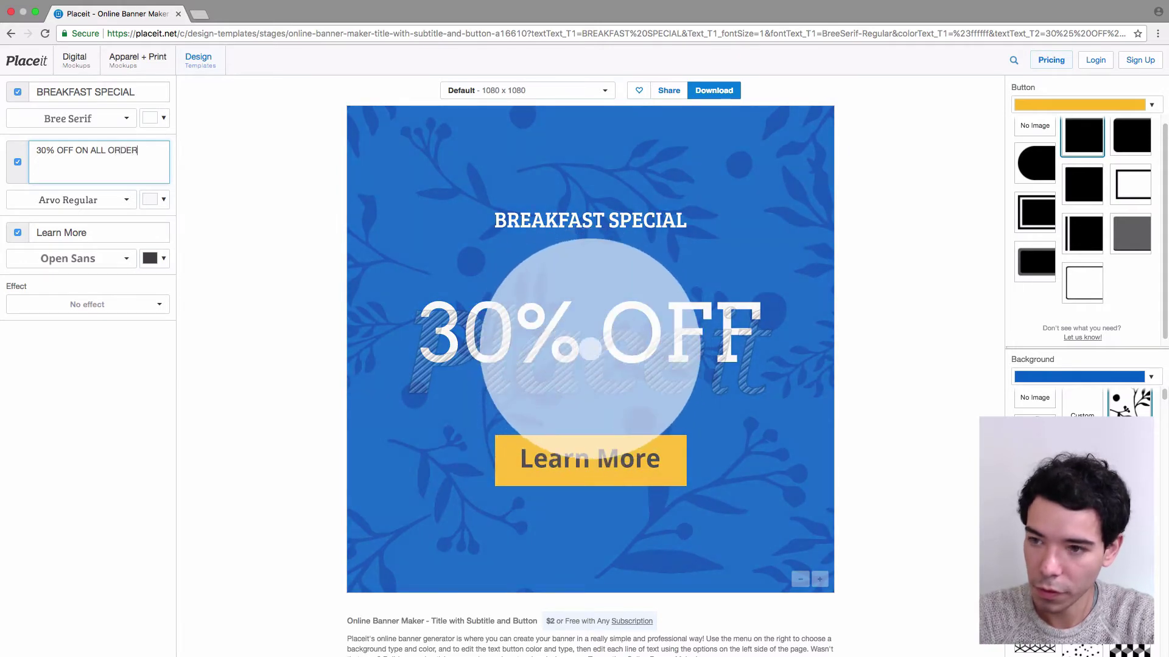
{"action": "type", "text": "S BE"}
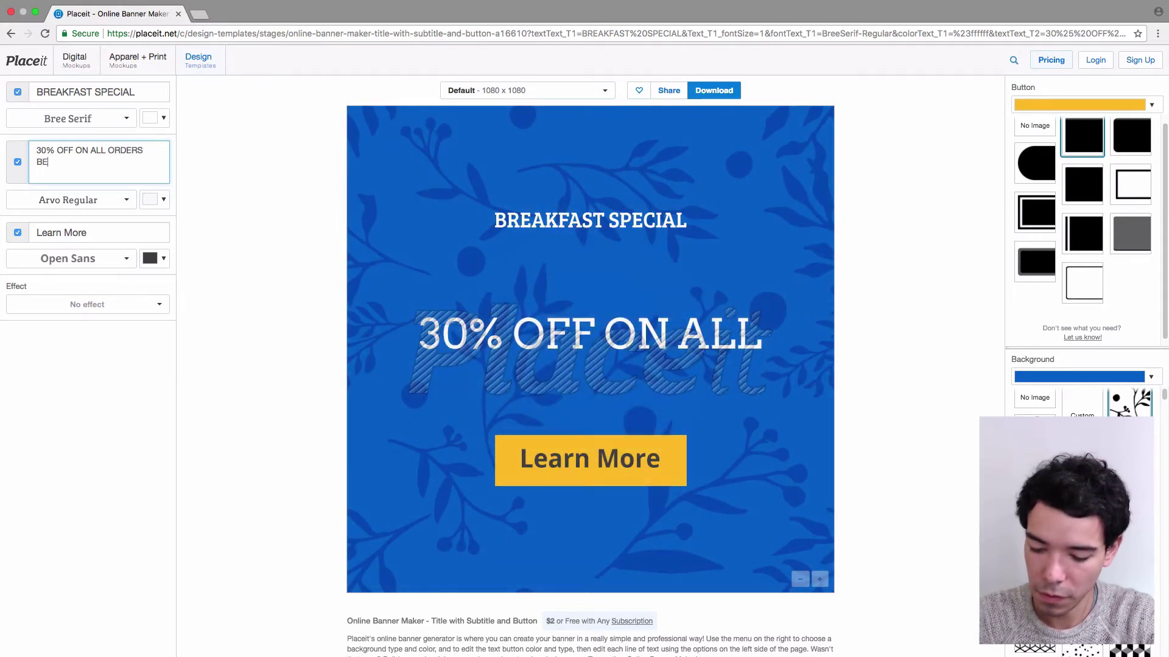
{"action": "type", "text": "FORE 1PM"}
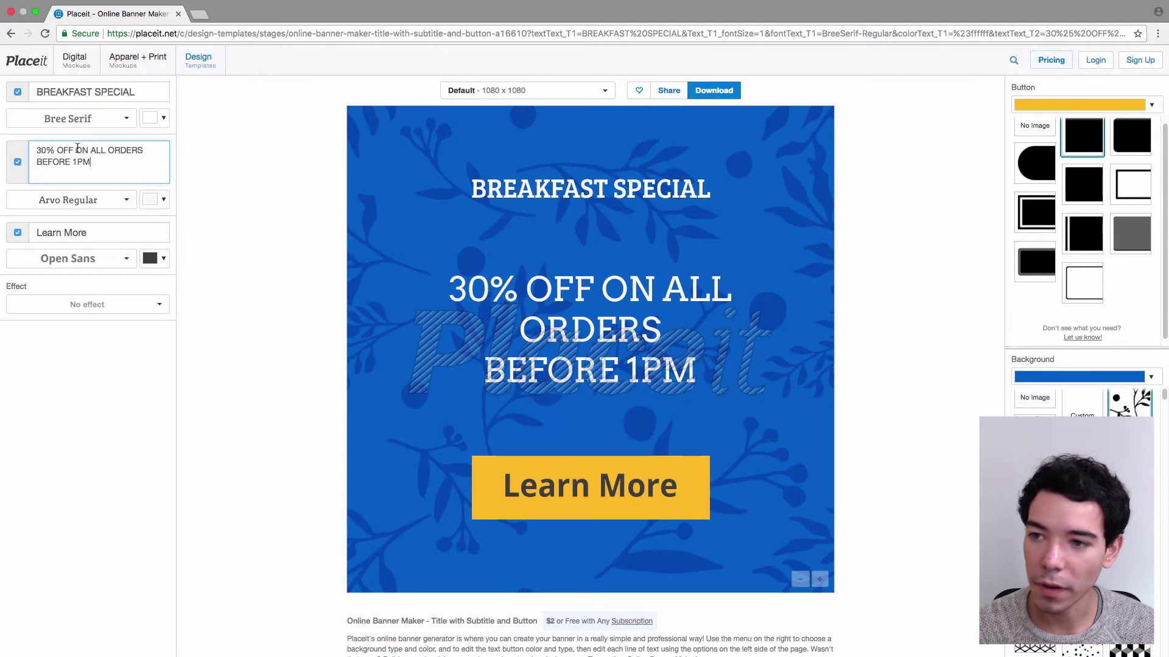
{"action": "key", "text": "Return"}
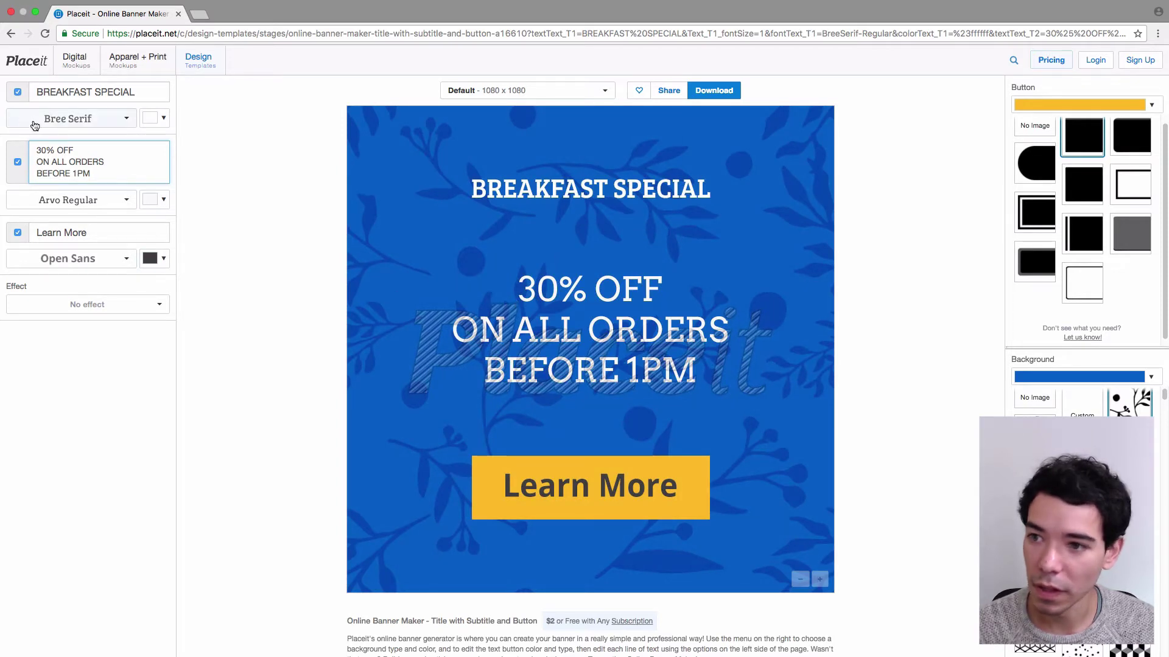
{"action": "key", "text": "super+a"}
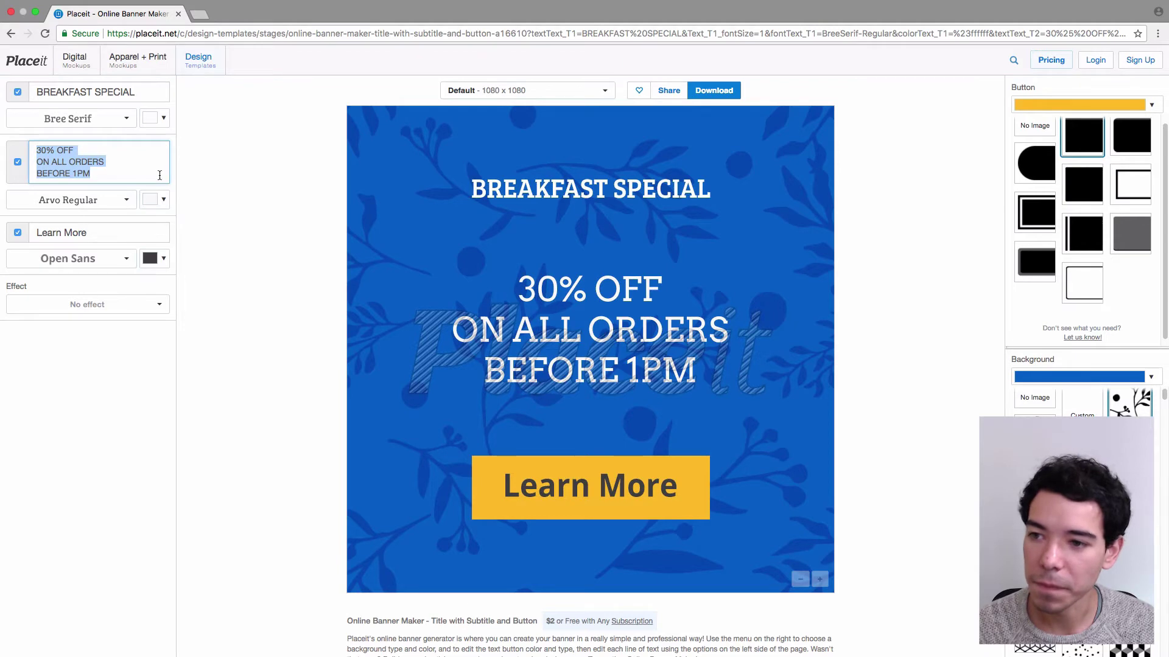
Switch the offer text font from Arvo Regular to Asap
{"action": "left_click", "coordinate": [112, 199]}
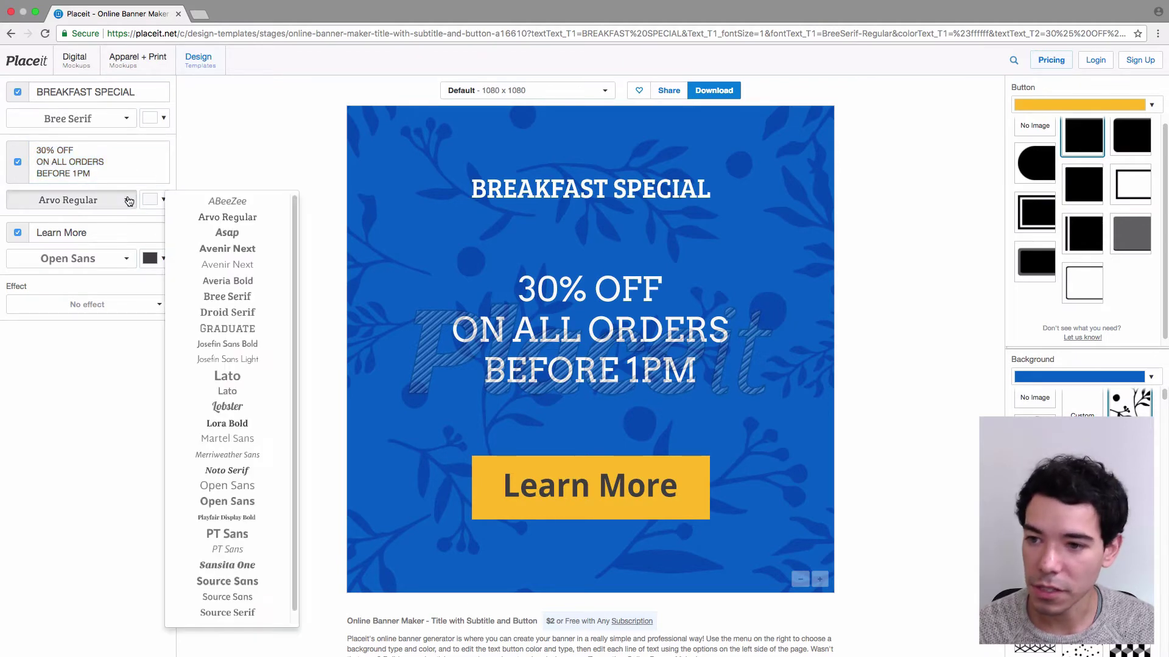
{"action": "left_click", "coordinate": [227, 236]}
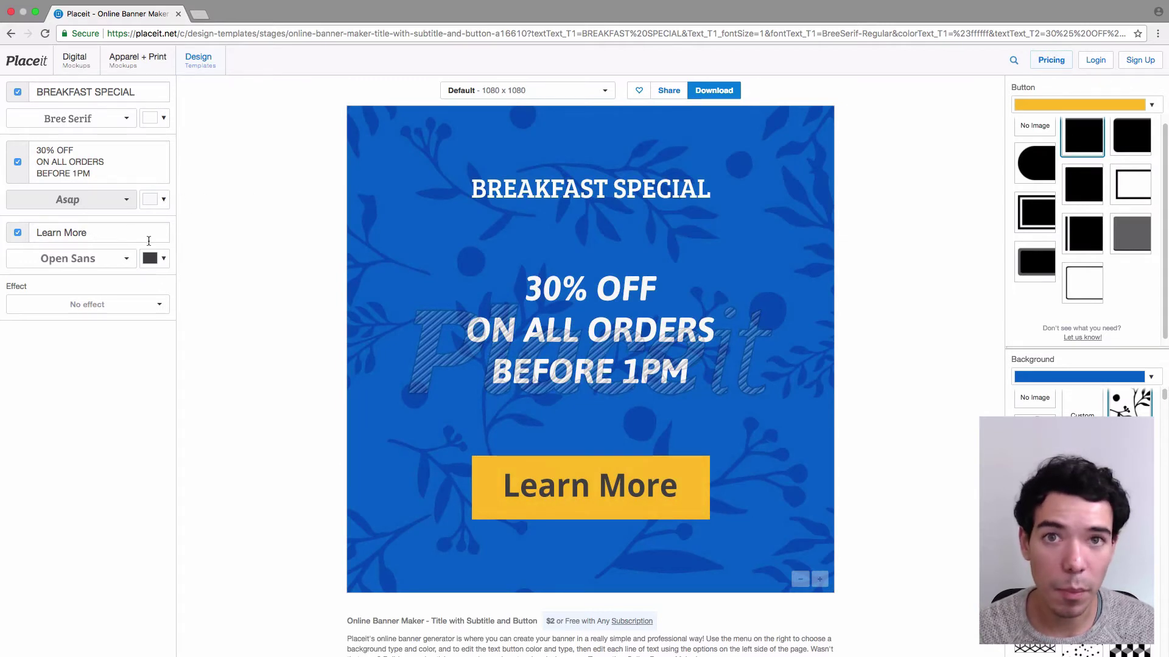
Change the button label from Learn More to ORDER NOW!
{"action": "left_click", "coordinate": [129, 238]}
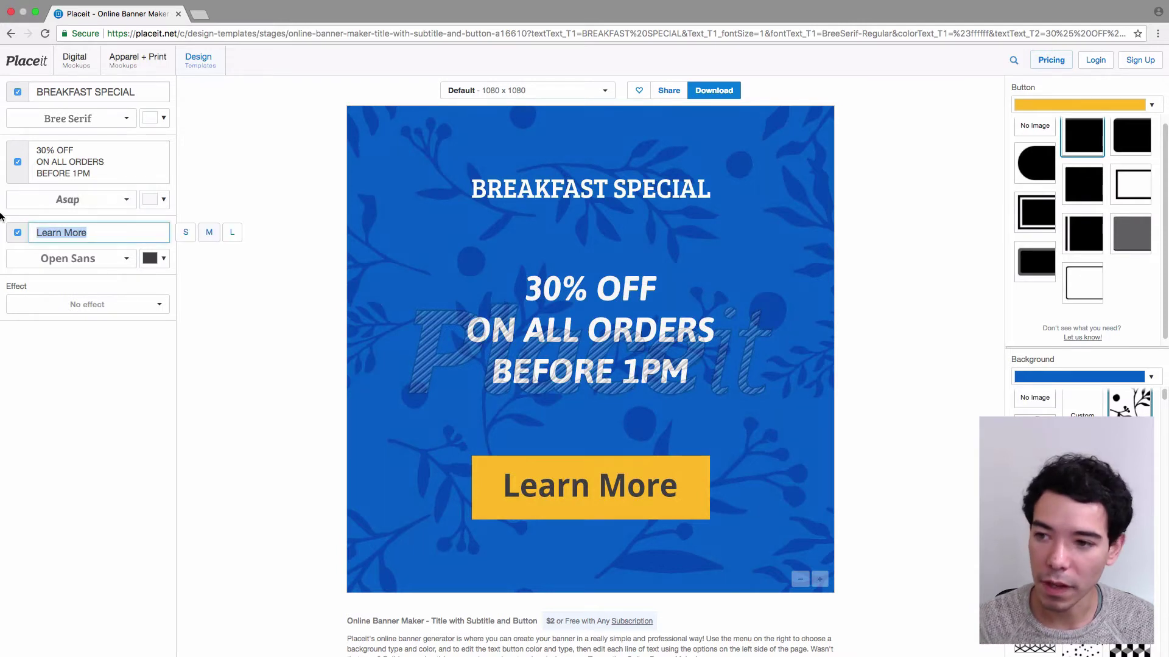
{"action": "key", "text": "BackSpace"}
{"action": "type", "text": "ORDER NOW"}
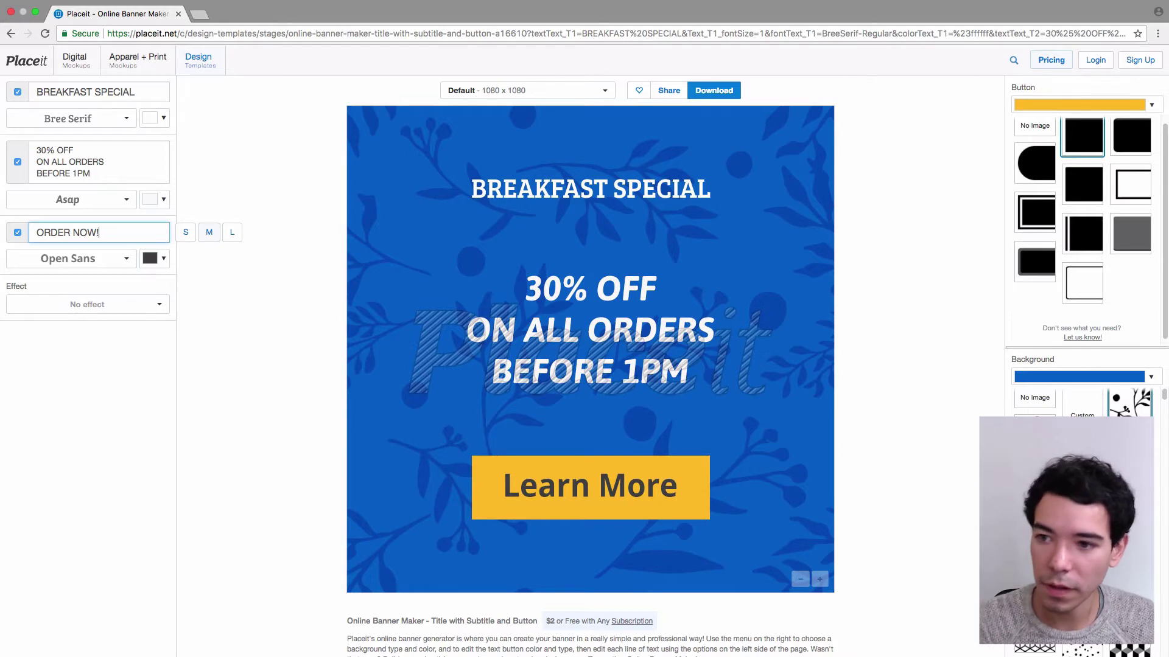
{"action": "type", "text": "!"}
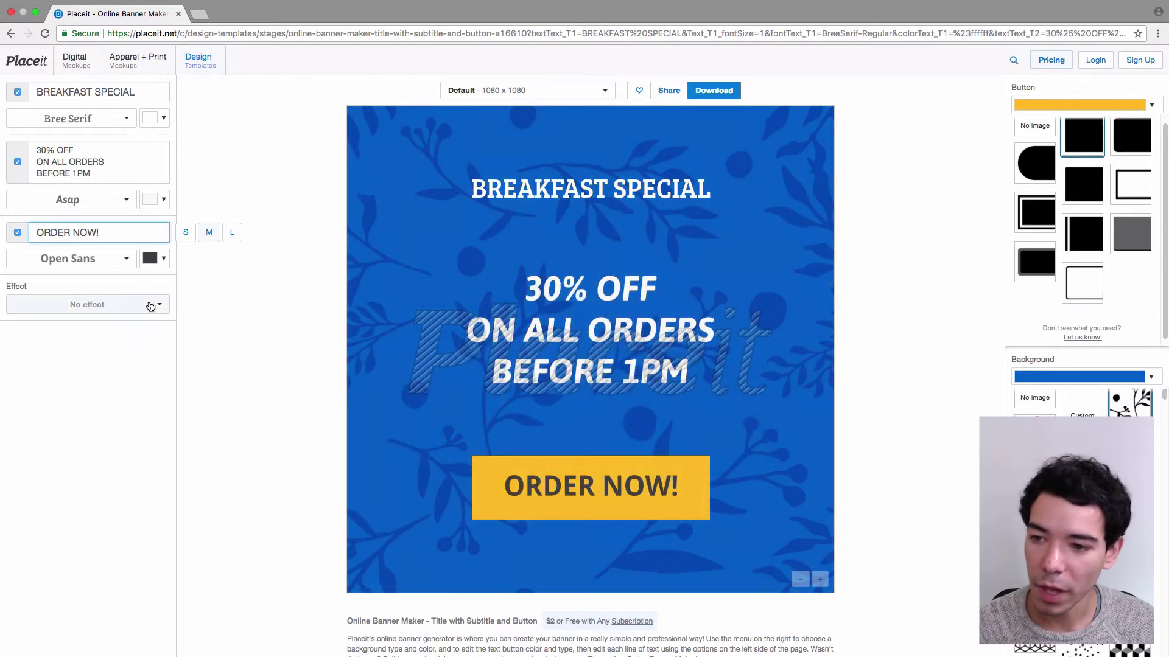
Try the BUTTON GRADIENT effect on the button, then set it back to No effect
{"action": "left_click", "coordinate": [151, 305]}
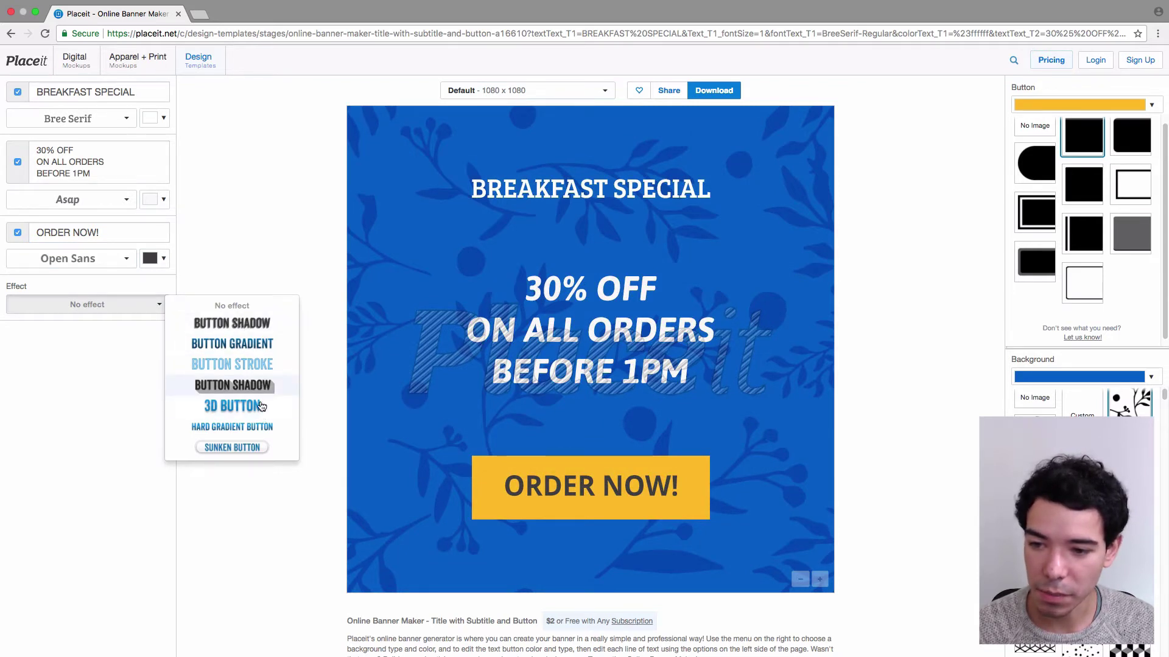
{"action": "left_click", "coordinate": [266, 343]}
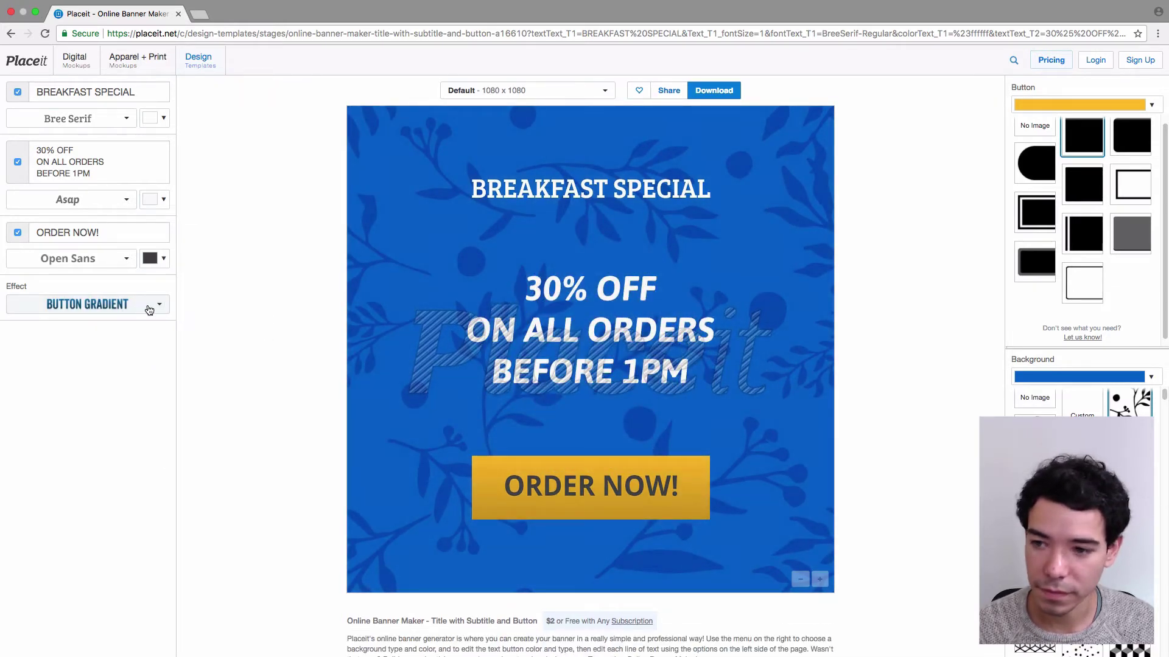
{"action": "left_click", "coordinate": [159, 310]}
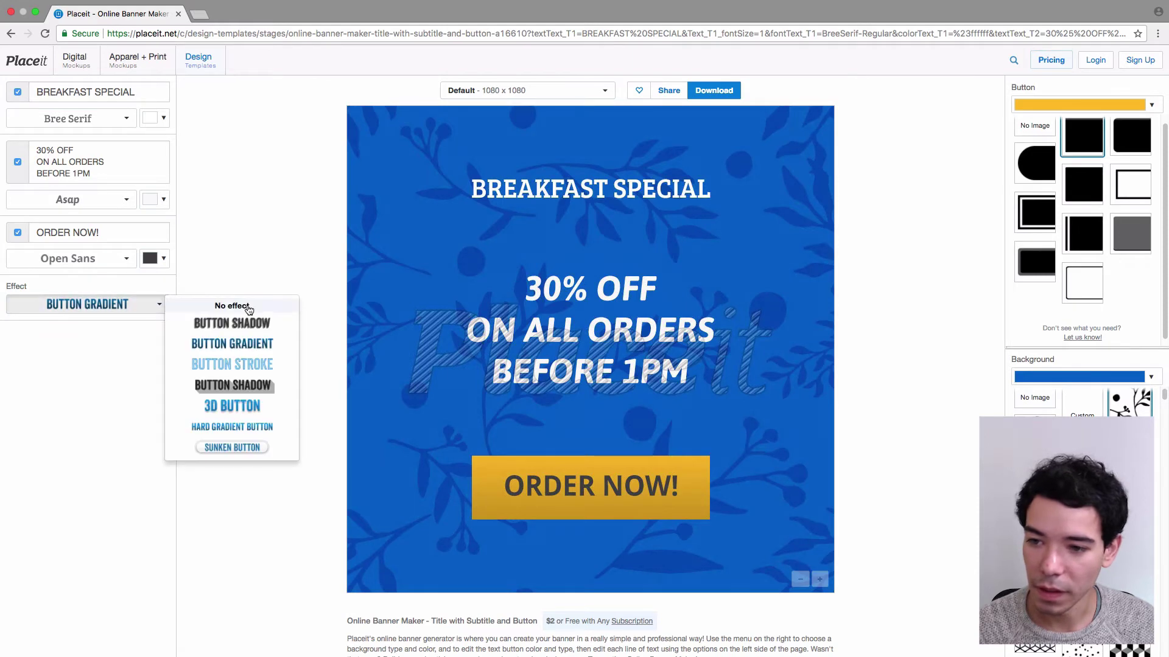
{"action": "left_click", "coordinate": [263, 308]}
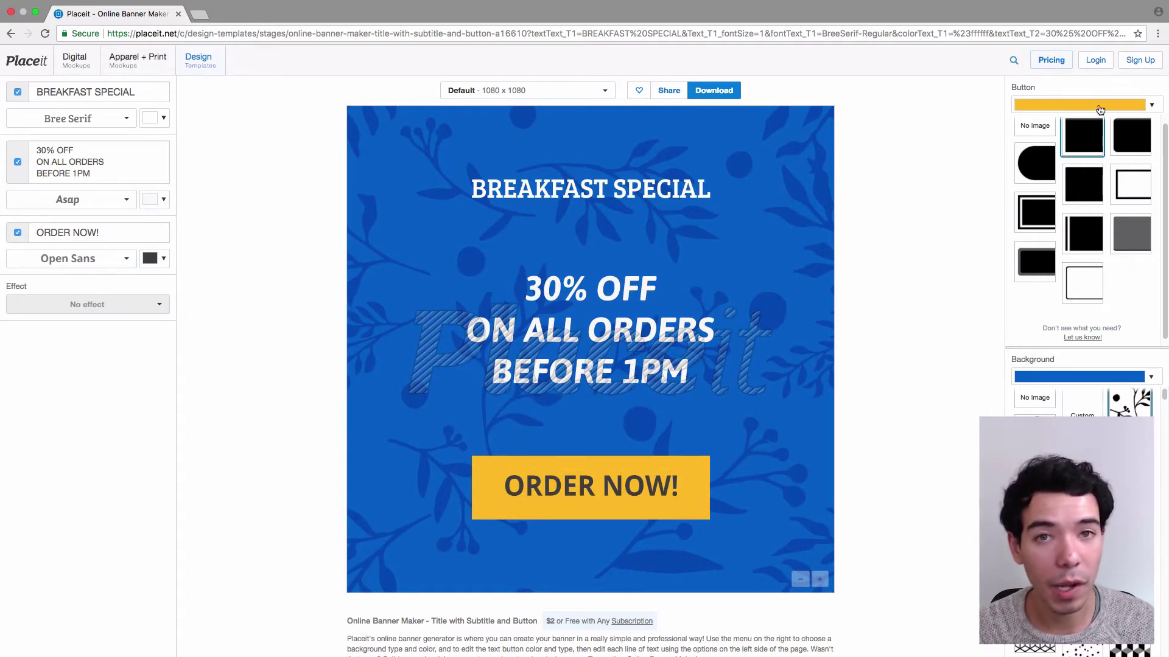
{"action": "left_click", "coordinate": [1044, 166]}
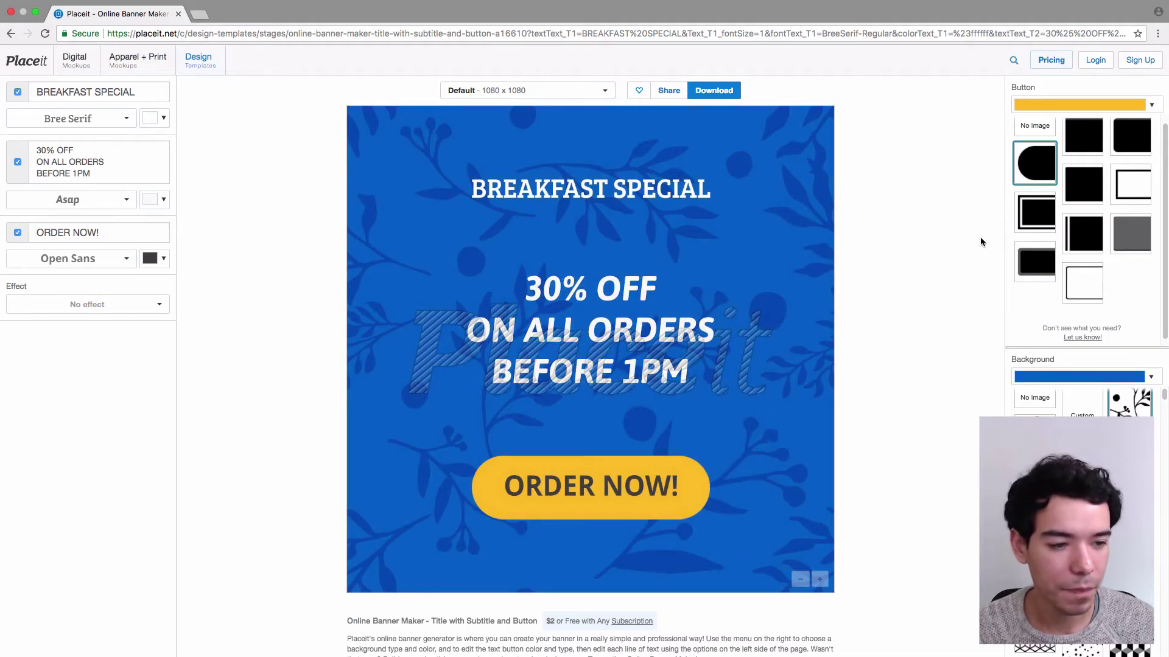
{"action": "scroll", "coordinate": [980, 243], "scroll_direction": "down", "scroll_amount": 3}
{"action": "scroll", "coordinate": [965, 320], "scroll_direction": "up", "scroll_amount": 3}
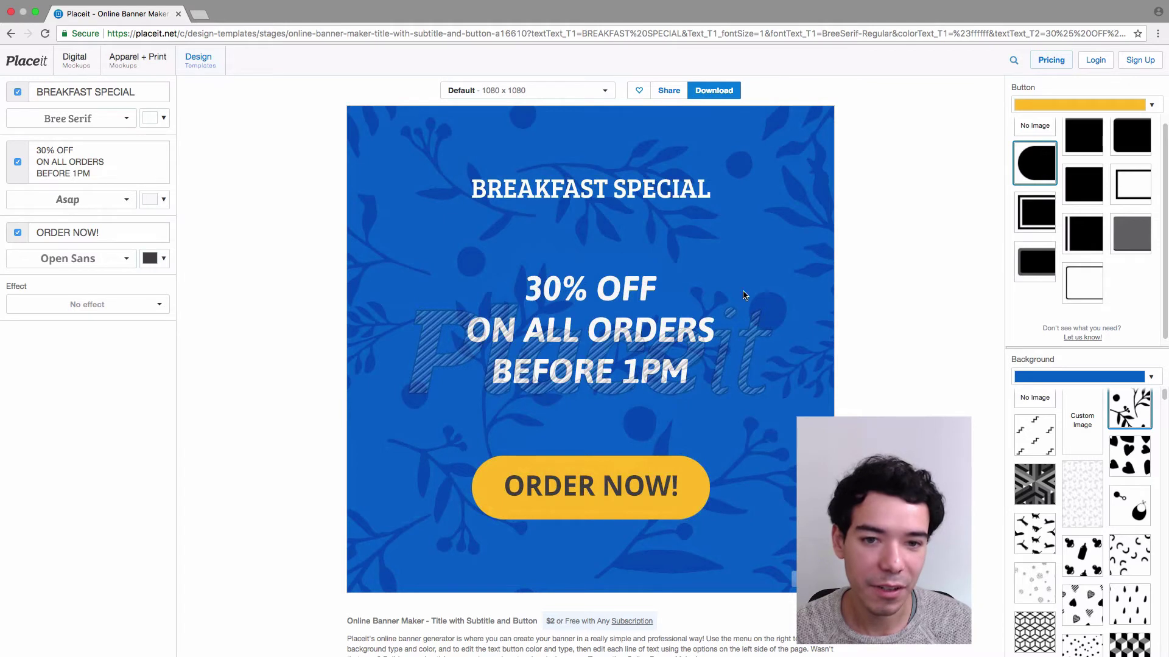
{"action": "scroll", "coordinate": [1102, 462], "scroll_direction": "down", "scroll_amount": 2}
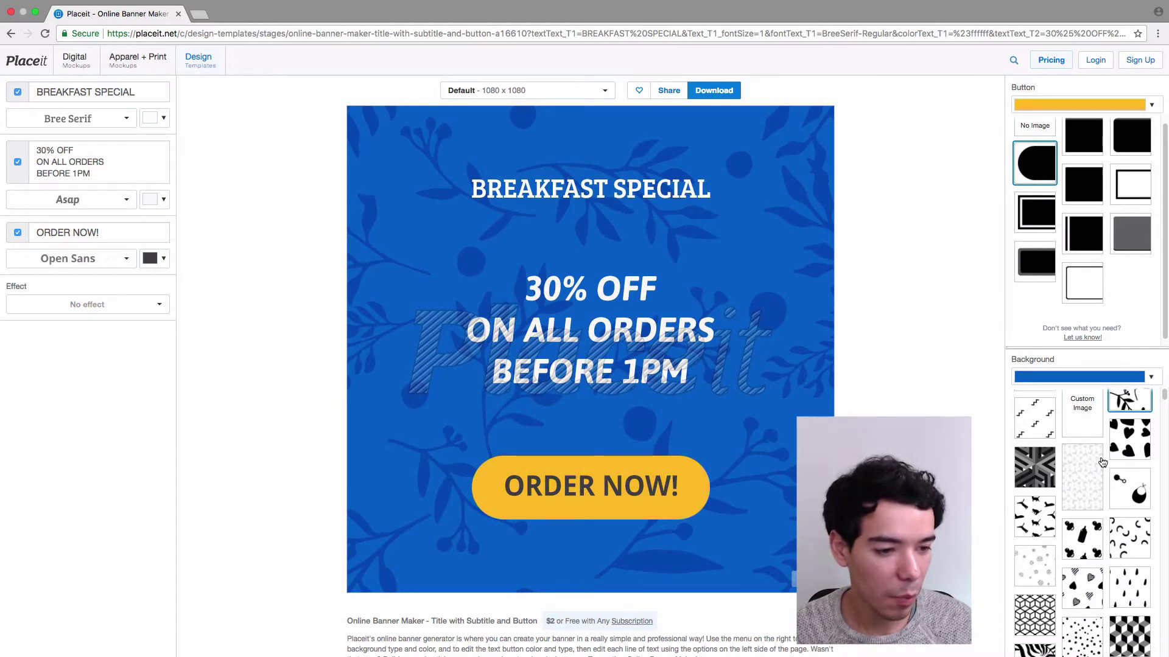
{"action": "scroll", "coordinate": [1102, 463], "scroll_direction": "down", "scroll_amount": 1}
{"action": "scroll", "coordinate": [1102, 463], "scroll_direction": "up", "scroll_amount": 3}
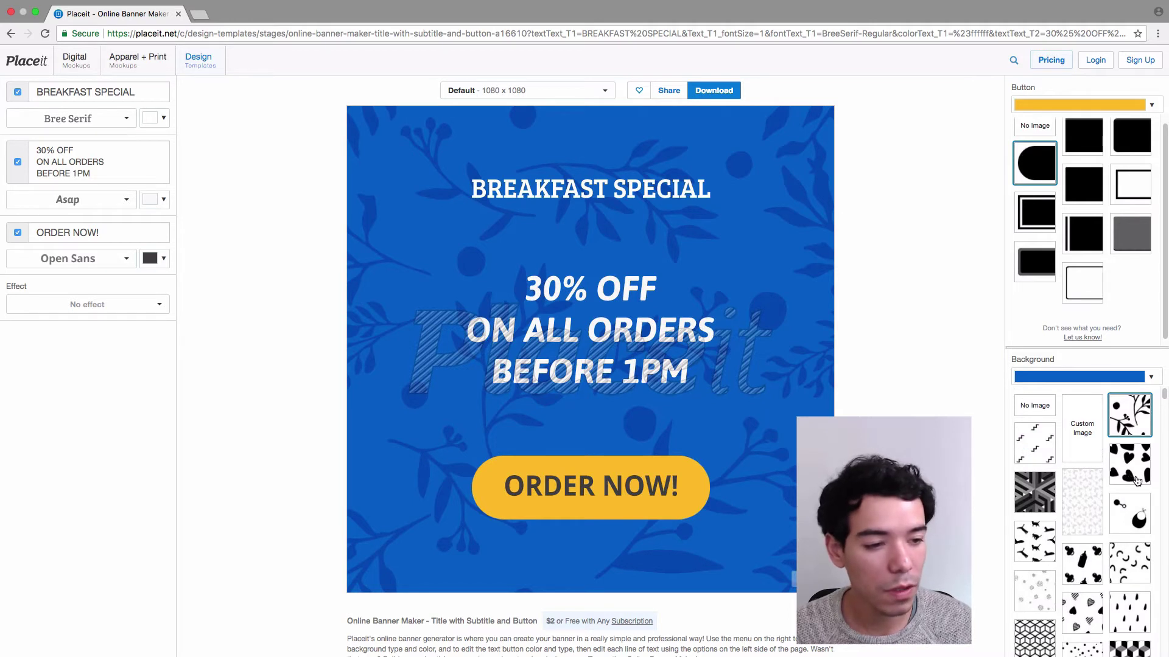
Upload Pancakes.jpeg from the Desktop as a custom background image
{"action": "left_click", "coordinate": [1090, 432]}
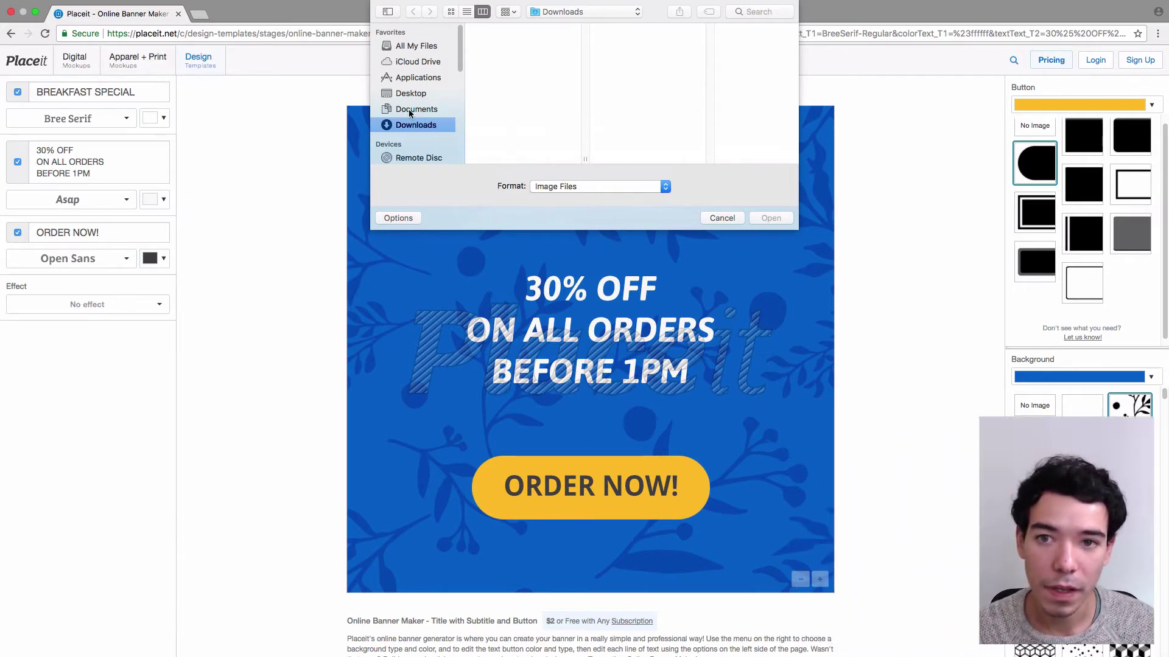
{"action": "left_click", "coordinate": [411, 93]}
{"action": "left_click", "coordinate": [503, 31]}
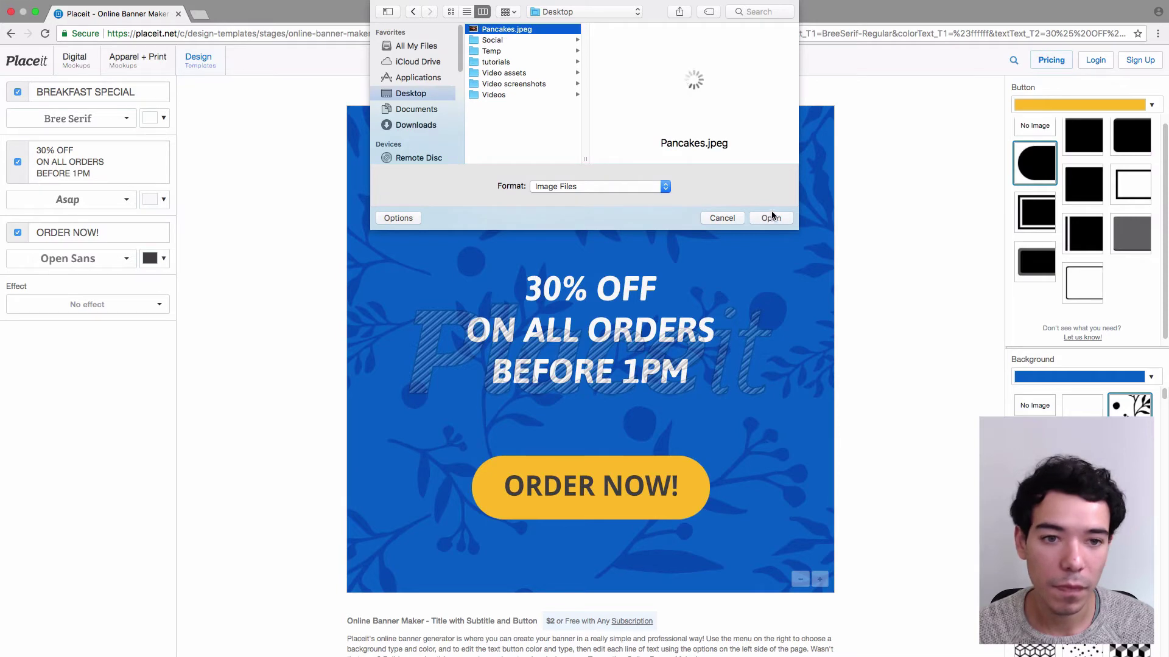
{"action": "left_click", "coordinate": [771, 218]}
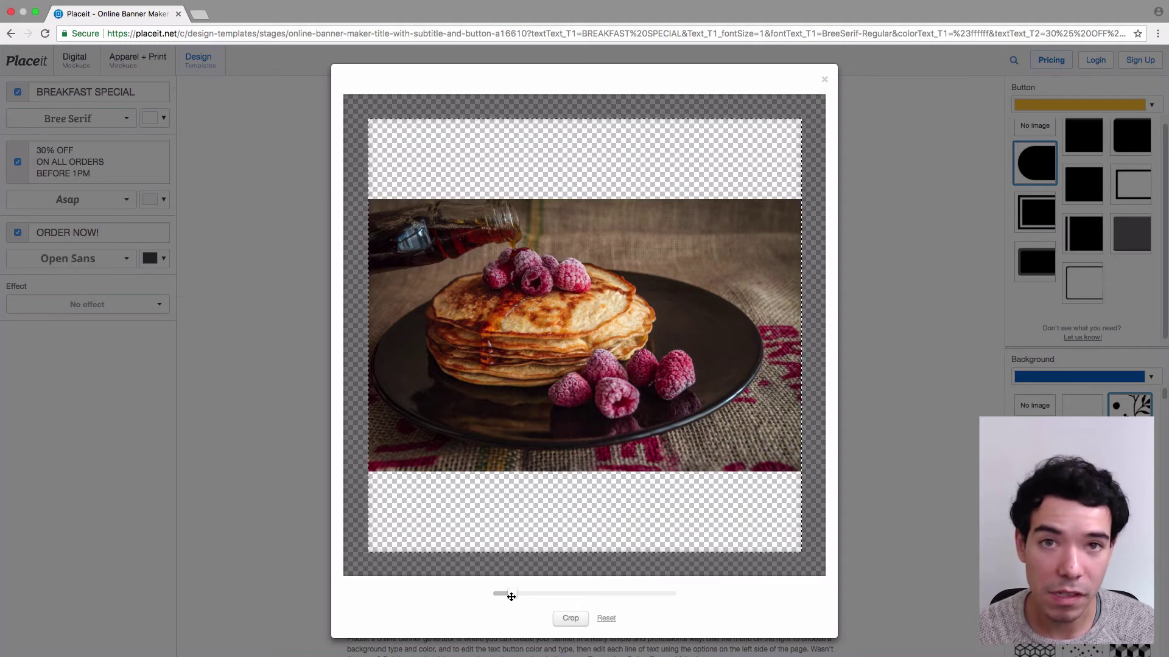
Zoom and position the pancake photo to fill the square frame, then crop it
{"action": "left_click_drag", "start_coordinate": [515, 596], "coordinate": [536, 599]}
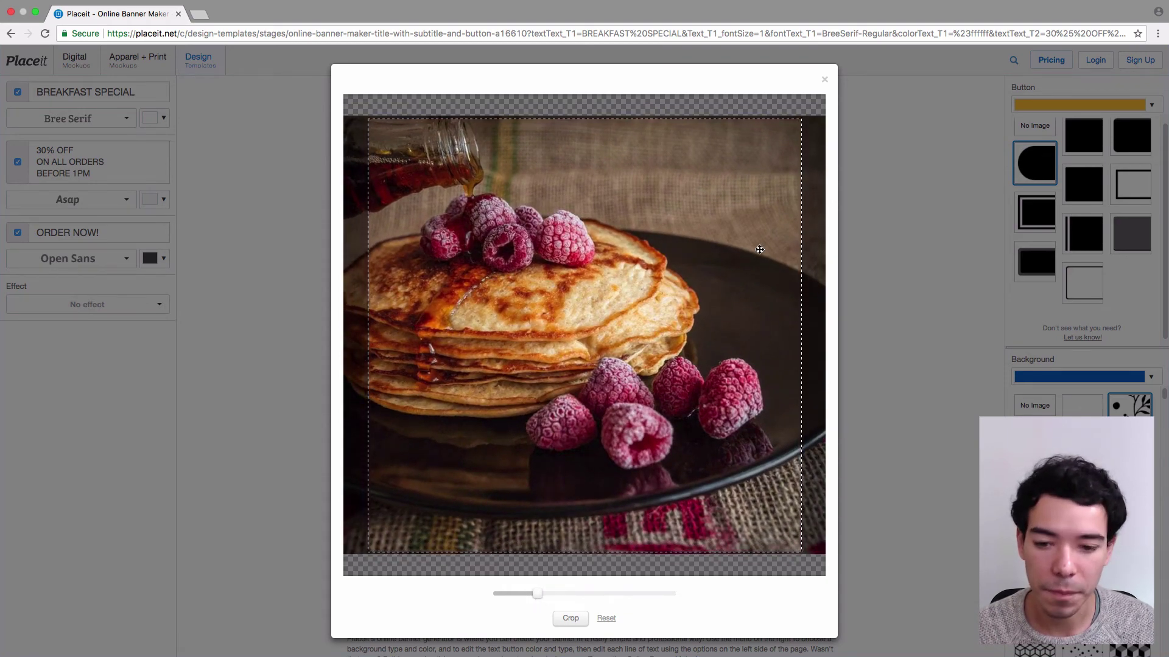
{"action": "left_click_drag", "start_coordinate": [572, 387], "coordinate": [607, 399]}
{"action": "left_click_drag", "start_coordinate": [503, 385], "coordinate": [587, 393]}
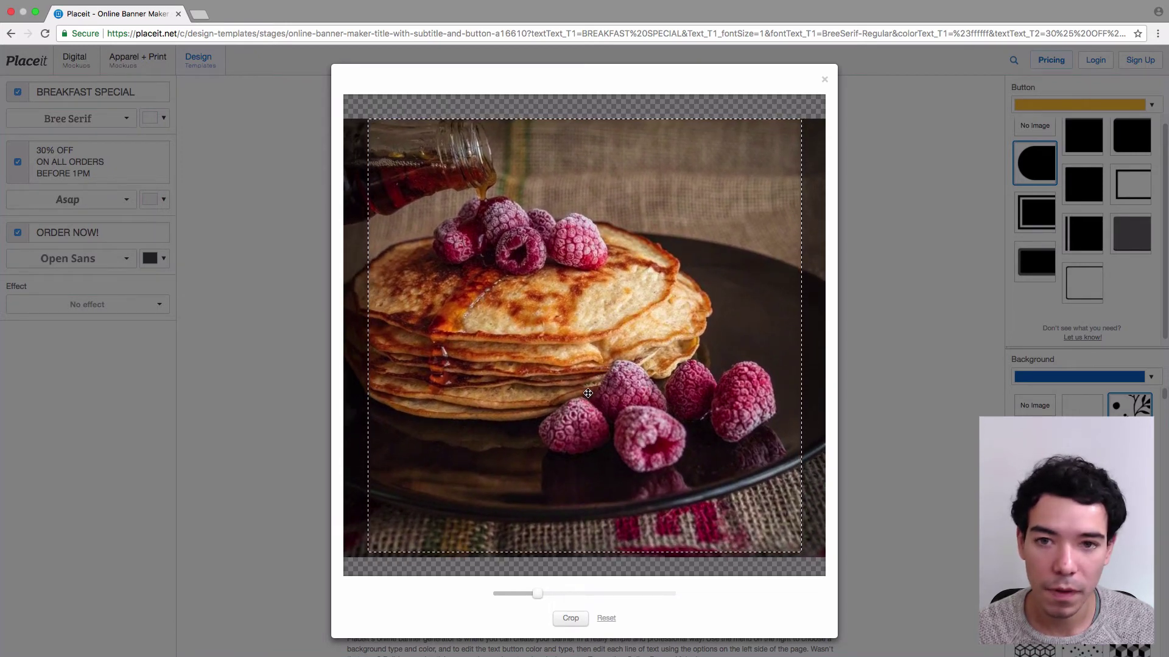
{"action": "left_click", "coordinate": [572, 619]}
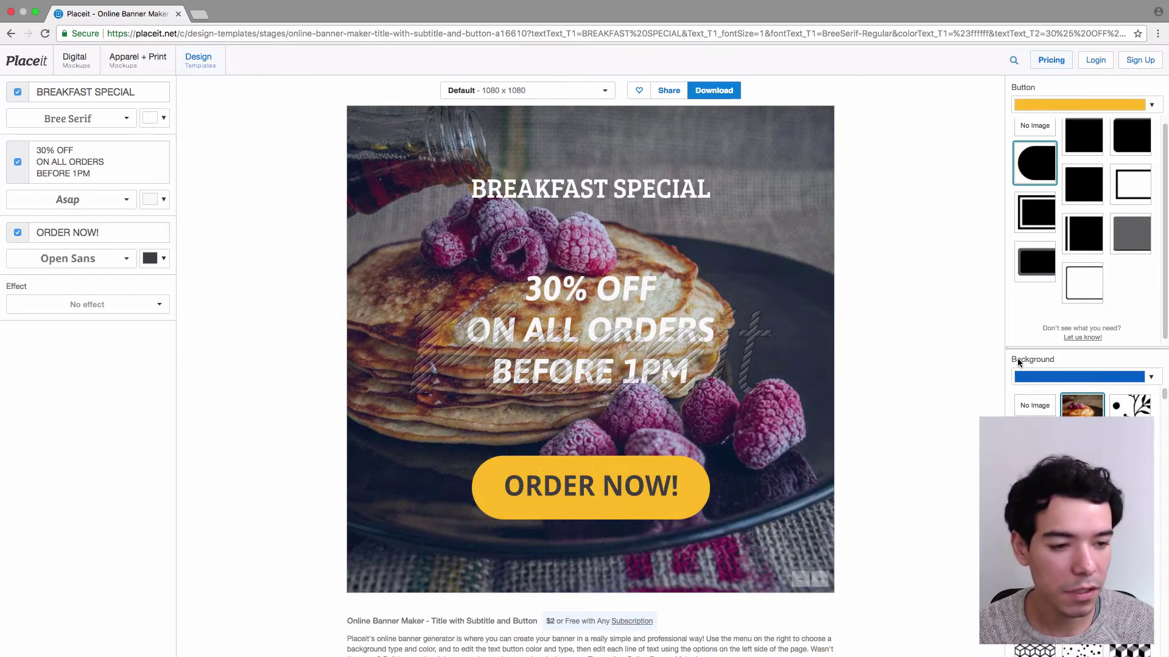
Set the background colour behind the pancake photo to black, after trying transparent
{"action": "left_click", "coordinate": [1043, 382]}
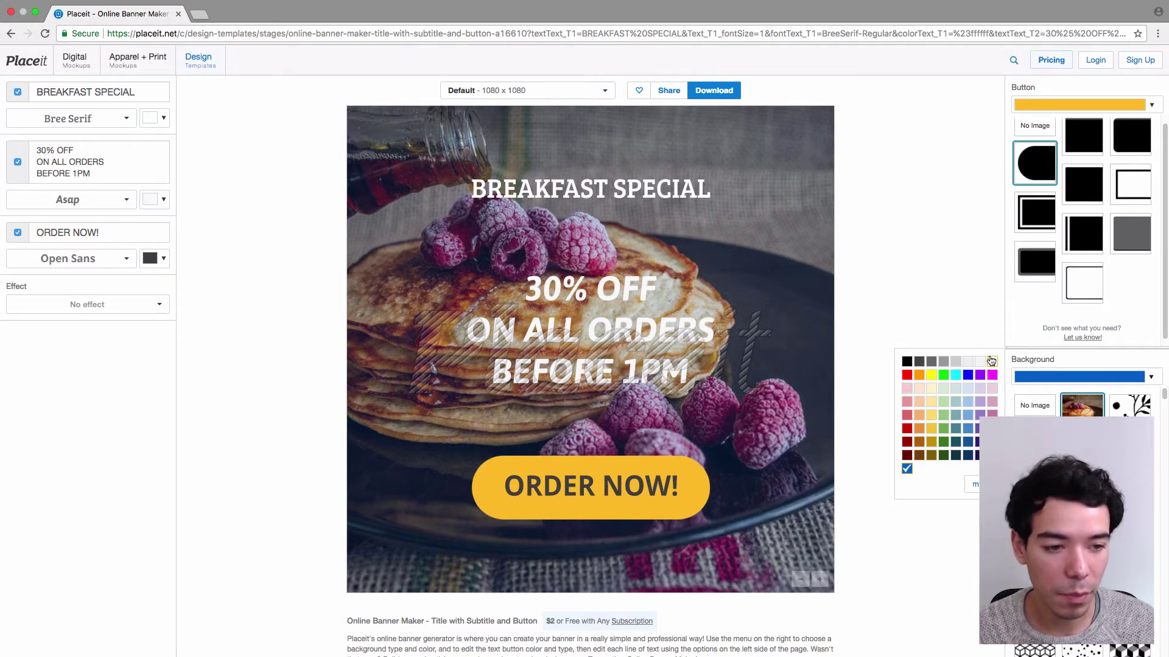
{"action": "left_click", "coordinate": [907, 469]}
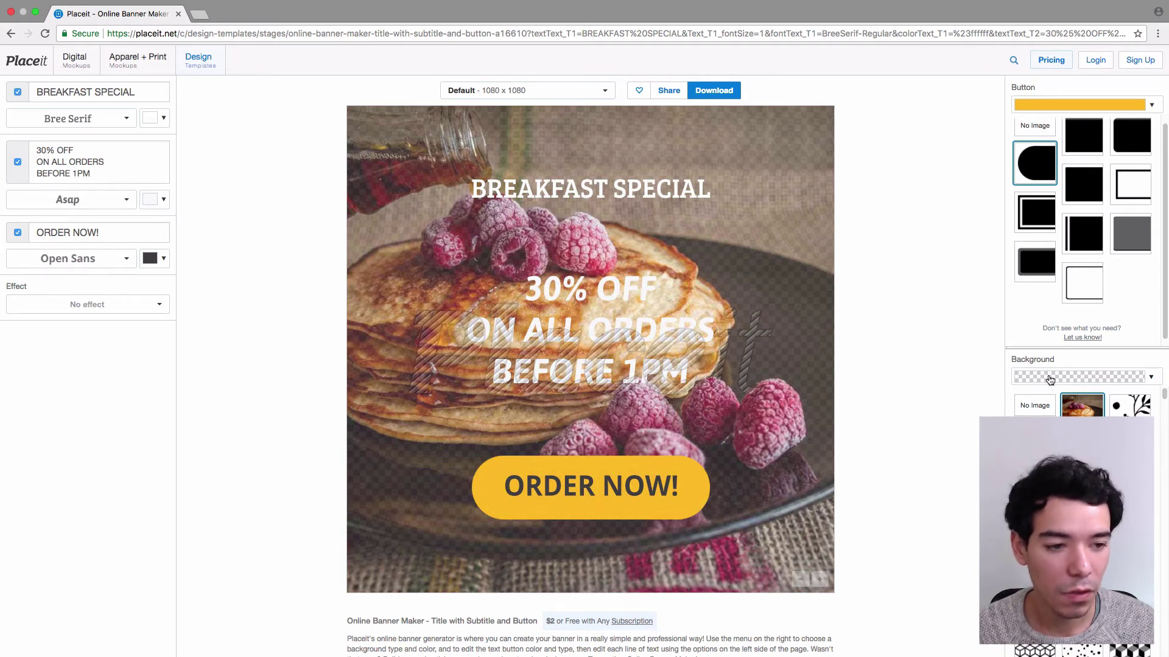
{"action": "left_click", "coordinate": [1081, 379]}
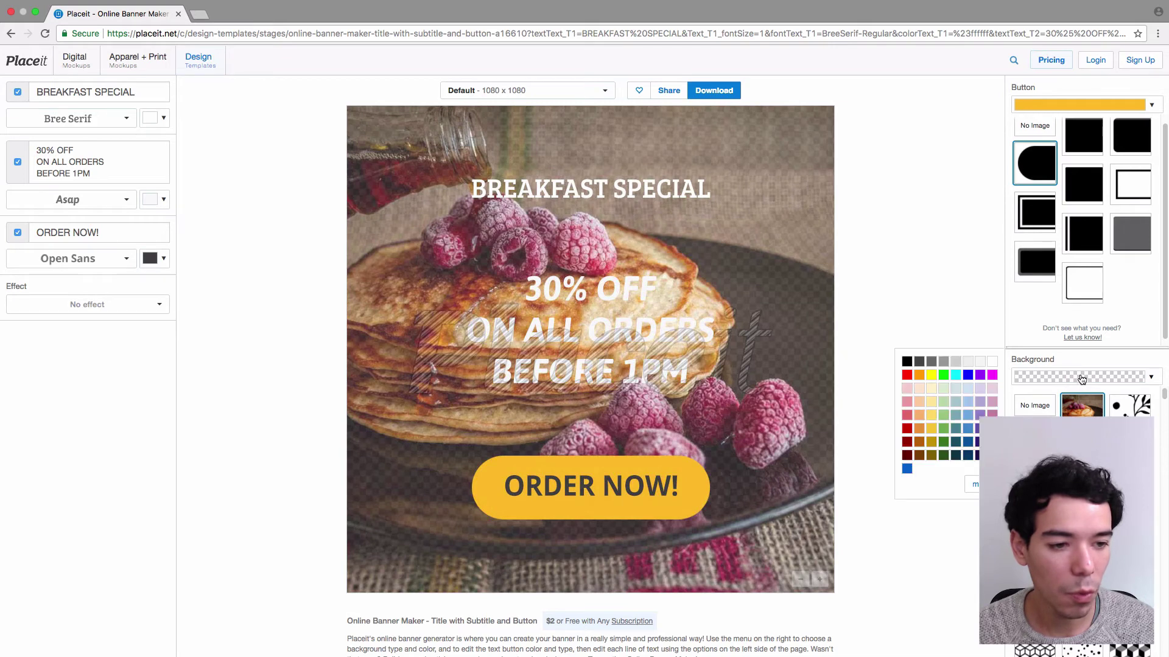
{"action": "left_click", "coordinate": [907, 362]}
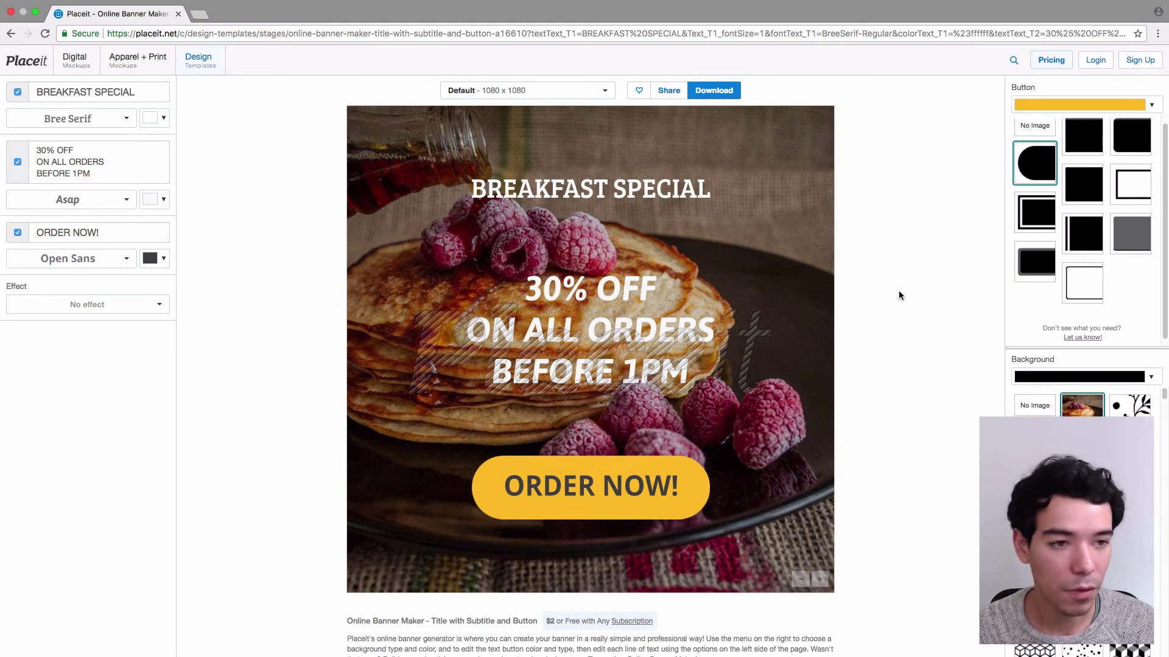
Colour the ORDER NOW! button red and its label text white
{"action": "left_click", "coordinate": [1152, 106]}
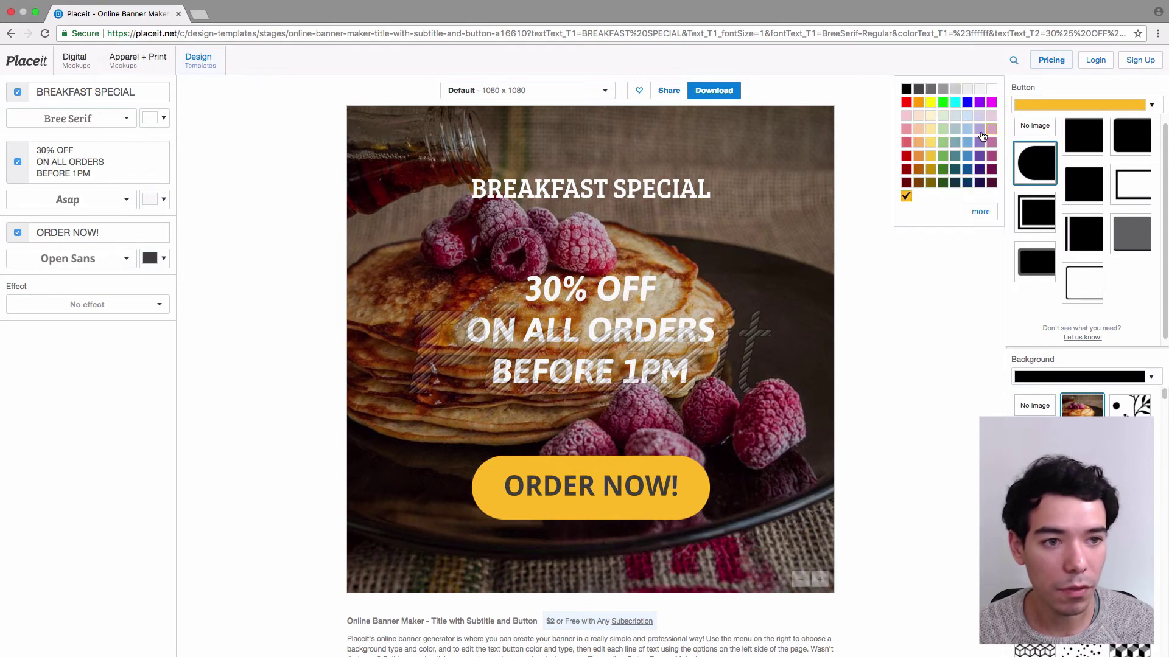
{"action": "left_click", "coordinate": [904, 158]}
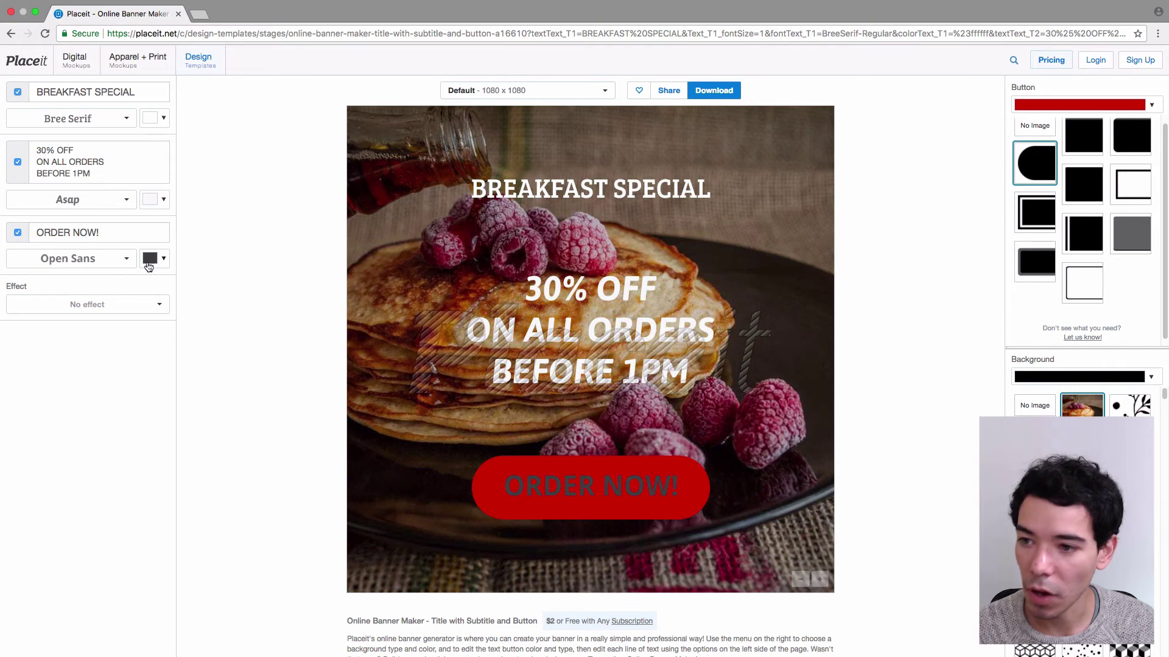
{"action": "left_click", "coordinate": [150, 259]}
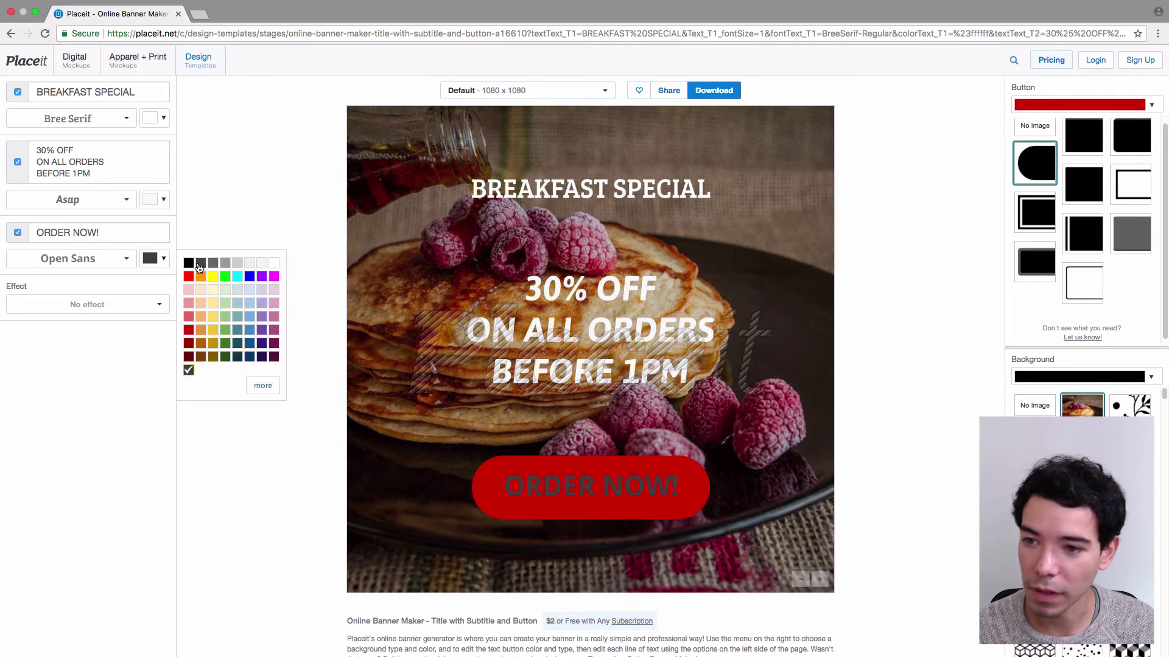
{"action": "left_click", "coordinate": [251, 263]}
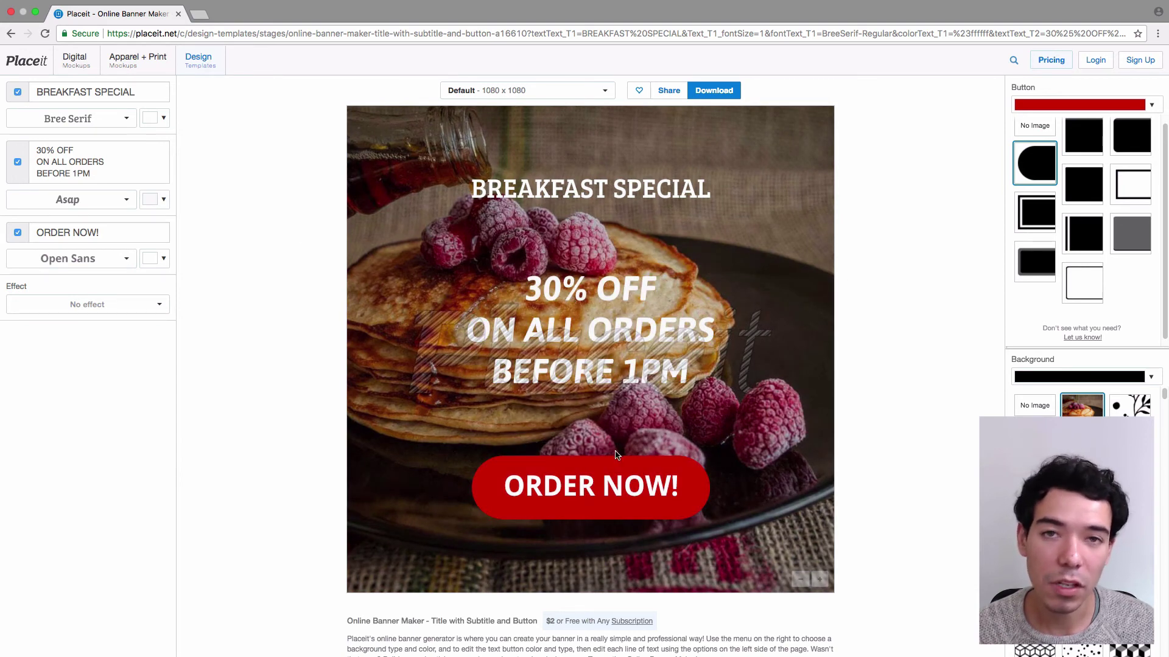
Enlarge the banner's text and button, then switch the size to Facebook Ad / Link 1200 x 628
{"action": "left_click", "coordinate": [820, 581]}
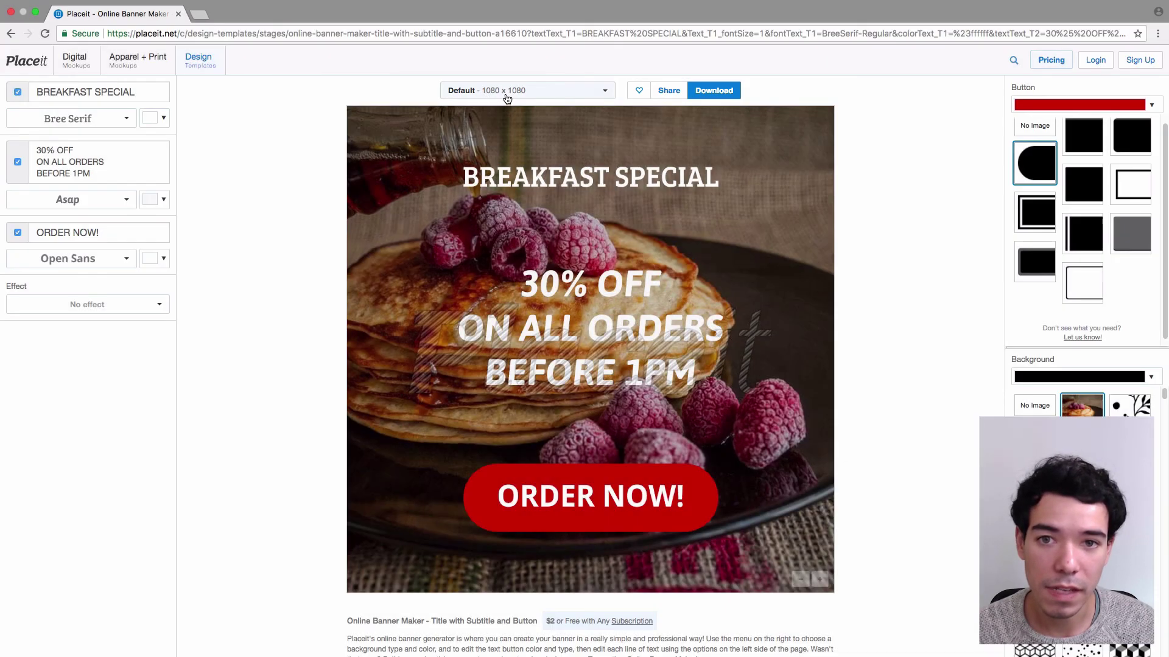
{"action": "left_click", "coordinate": [572, 93]}
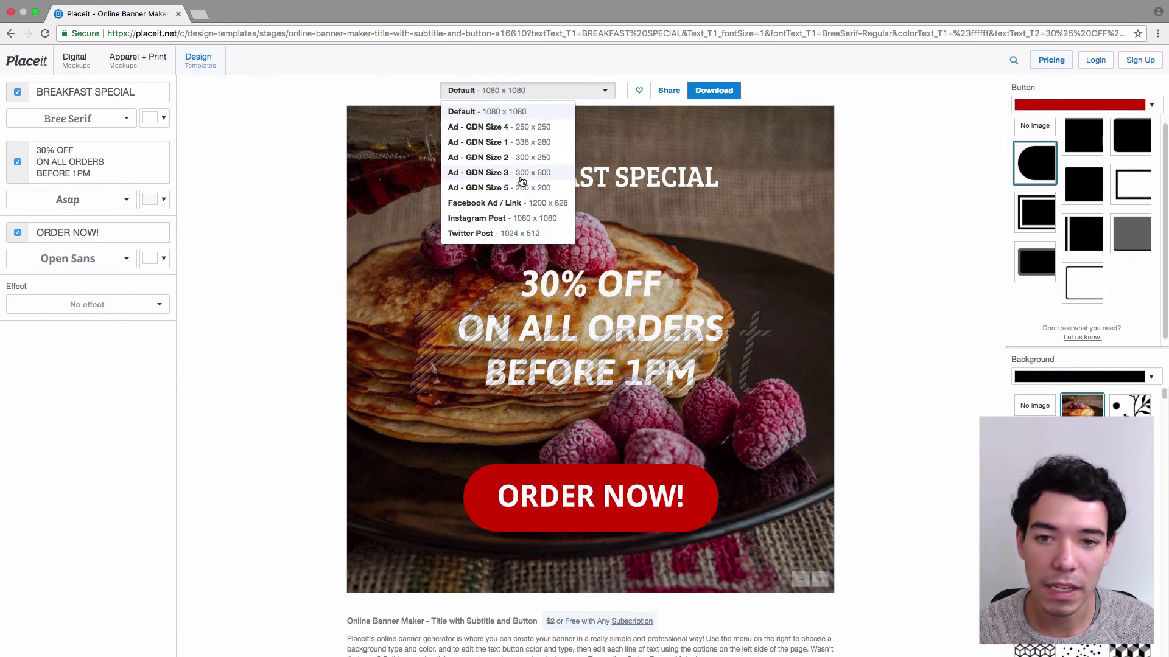
{"action": "left_click", "coordinate": [534, 208]}
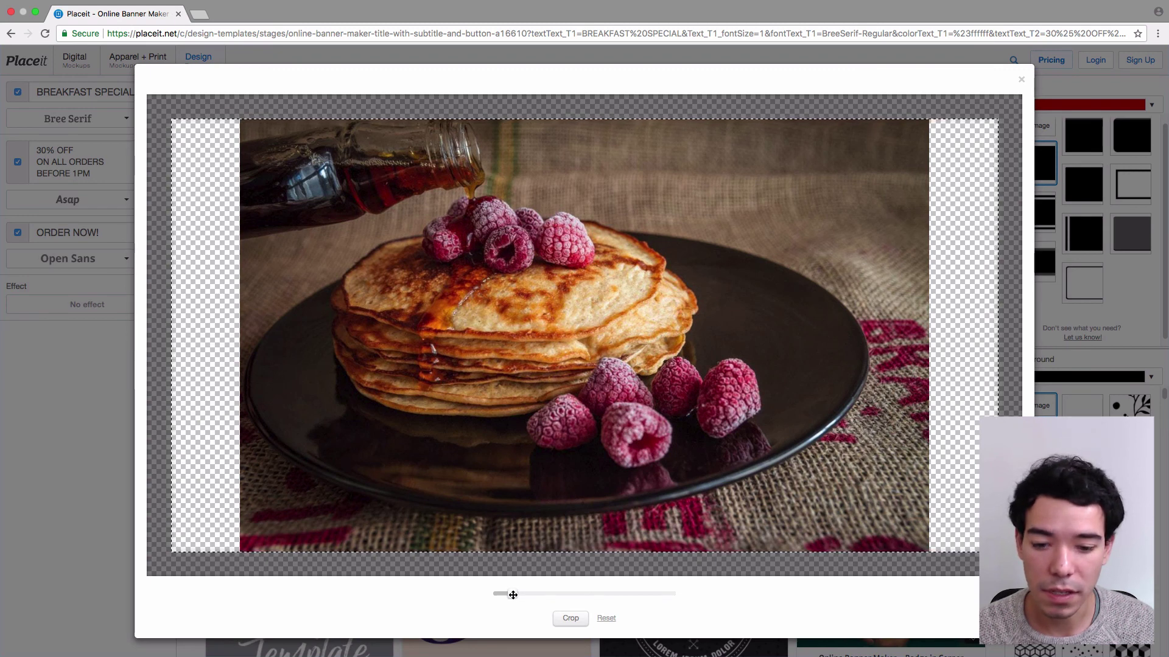
Zoom the pancake photo to fill the wide frame, apply the crop, and bring up the PNG download offer
{"action": "mouse_move", "coordinate": [513, 595]}
{"action": "left_mouse_down"}
{"action": "mouse_move", "coordinate": [532, 594]}
{"action": "mouse_move", "coordinate": [522, 594]}
{"action": "left_mouse_up"}
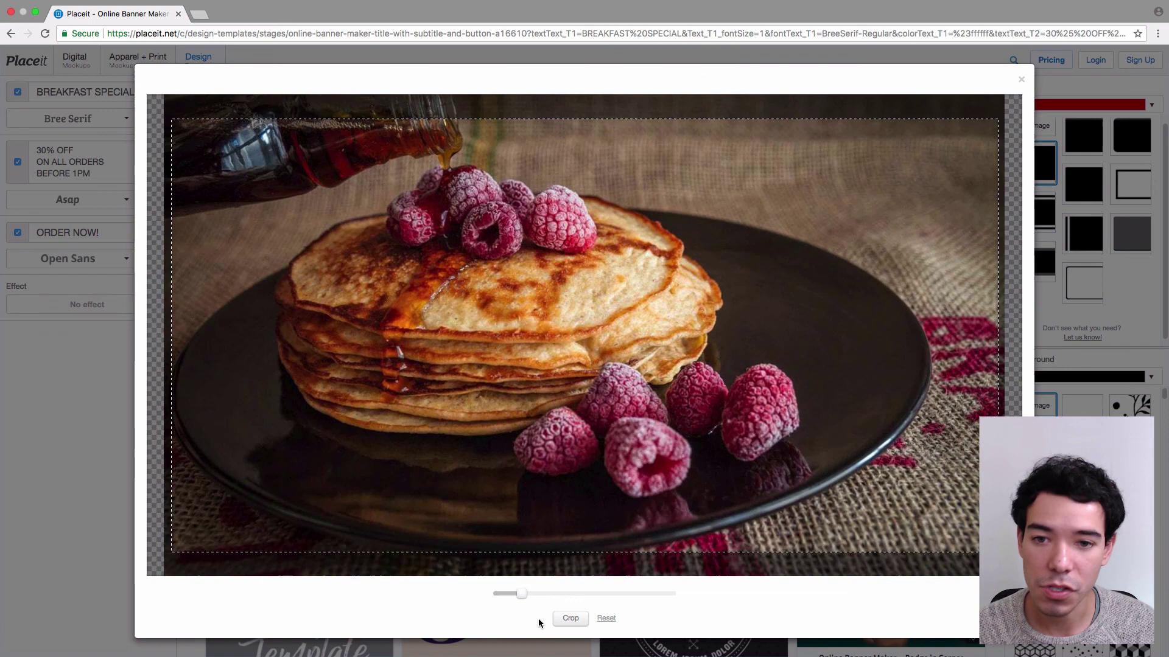
{"action": "left_click", "coordinate": [570, 618]}
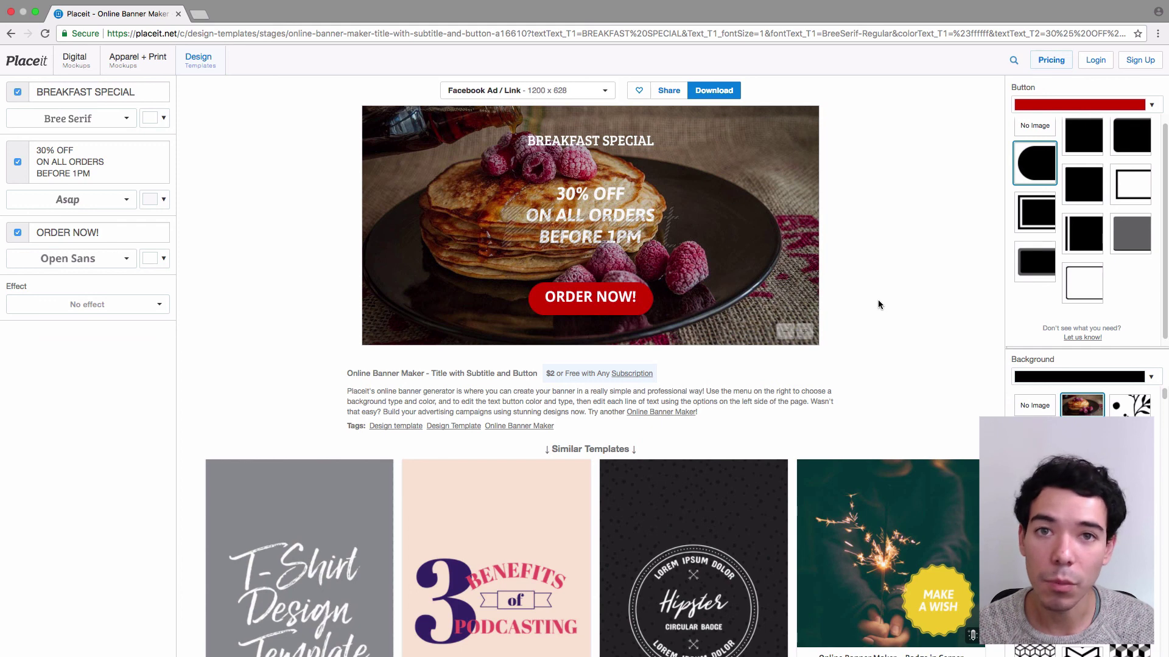
{"action": "left_click", "coordinate": [714, 90]}
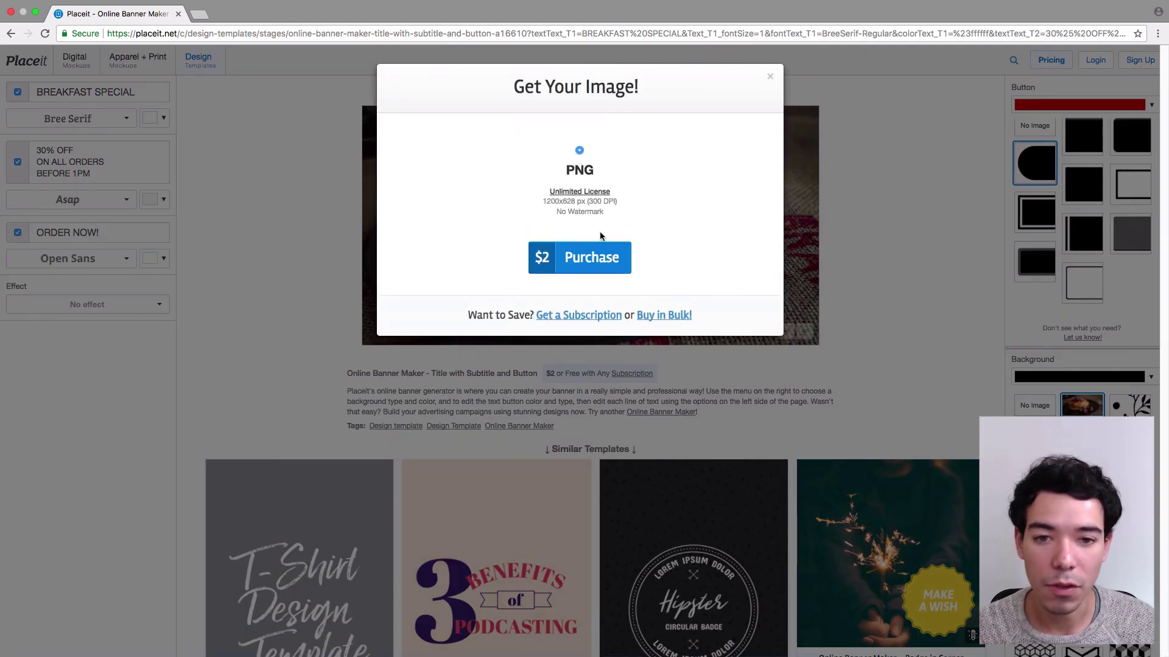